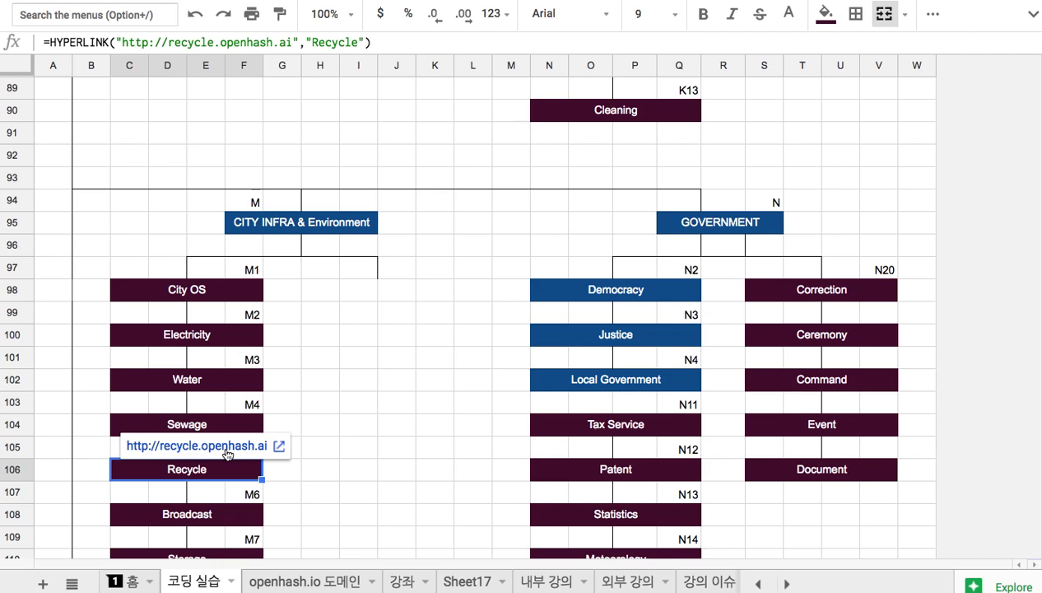
- Open the recycle.openhash.ai site linked from the Recycle cell and review its navigation menu and its energy, packaging and daily-living sections
click(228, 451)
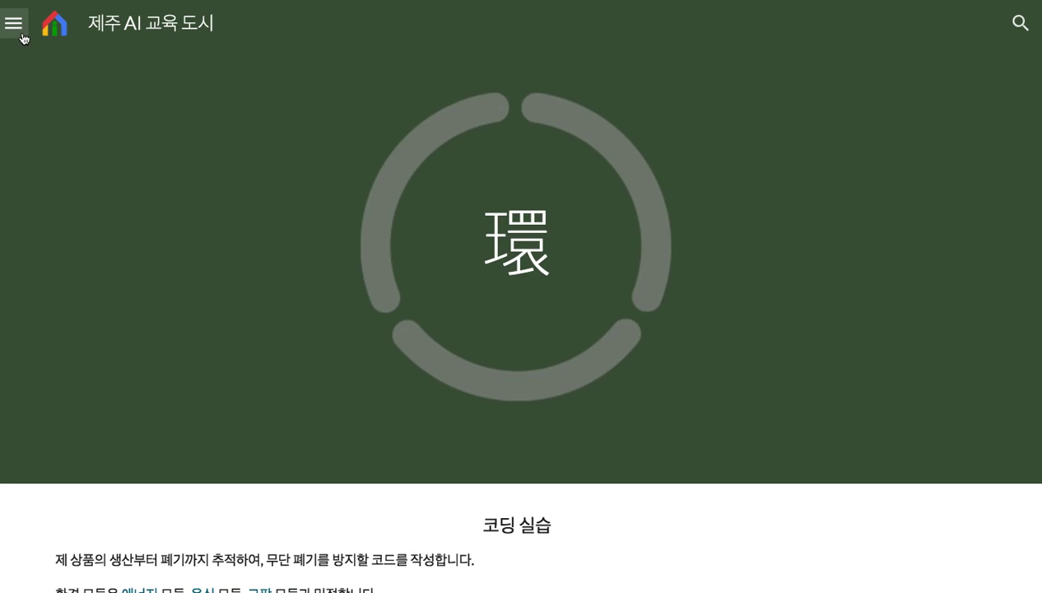
click(22, 34)
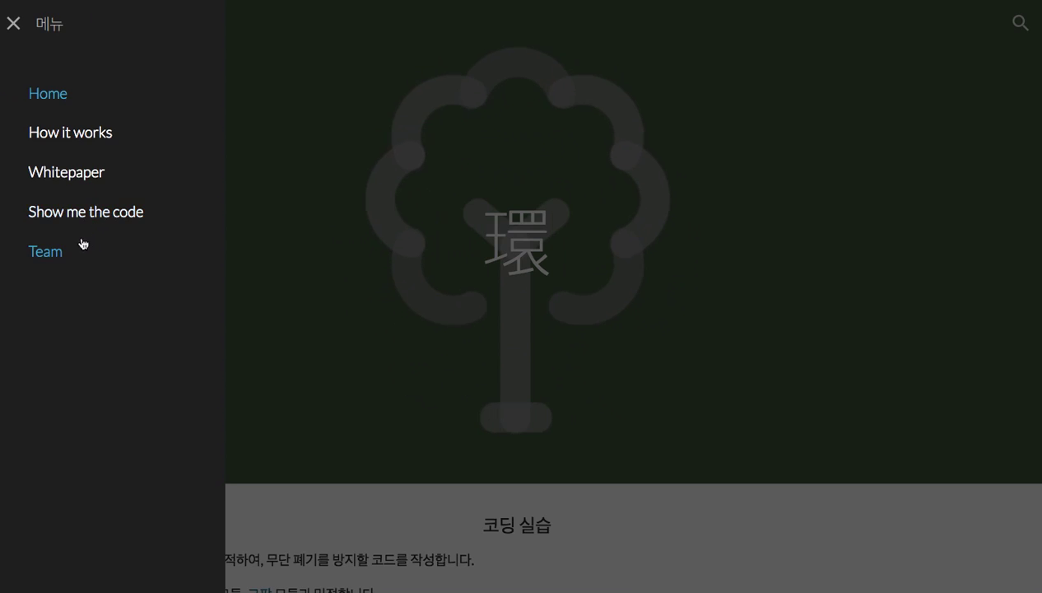
click(284, 149)
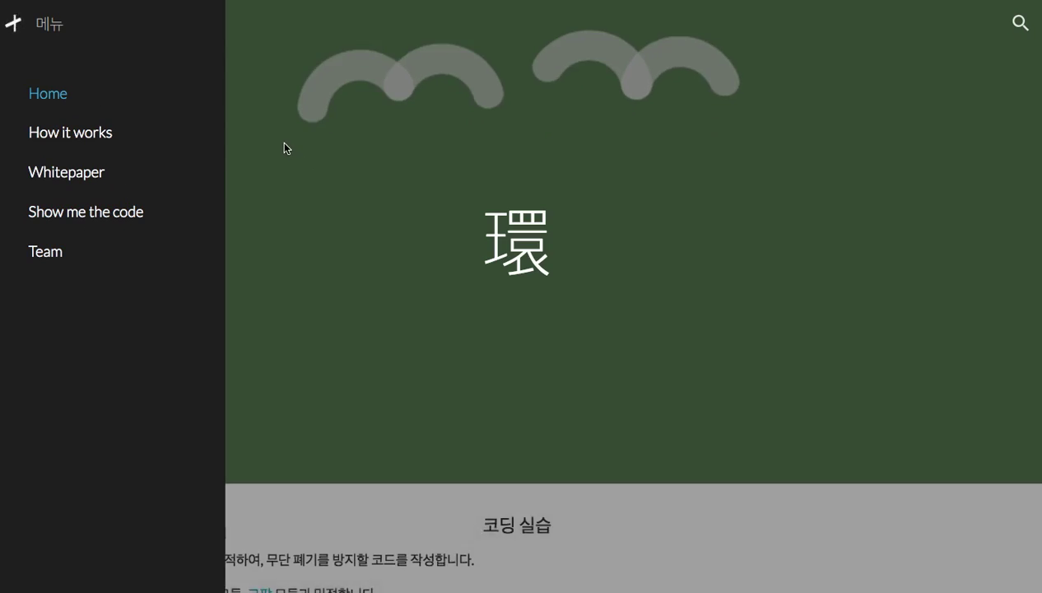
scroll(282, 138, down, 9)
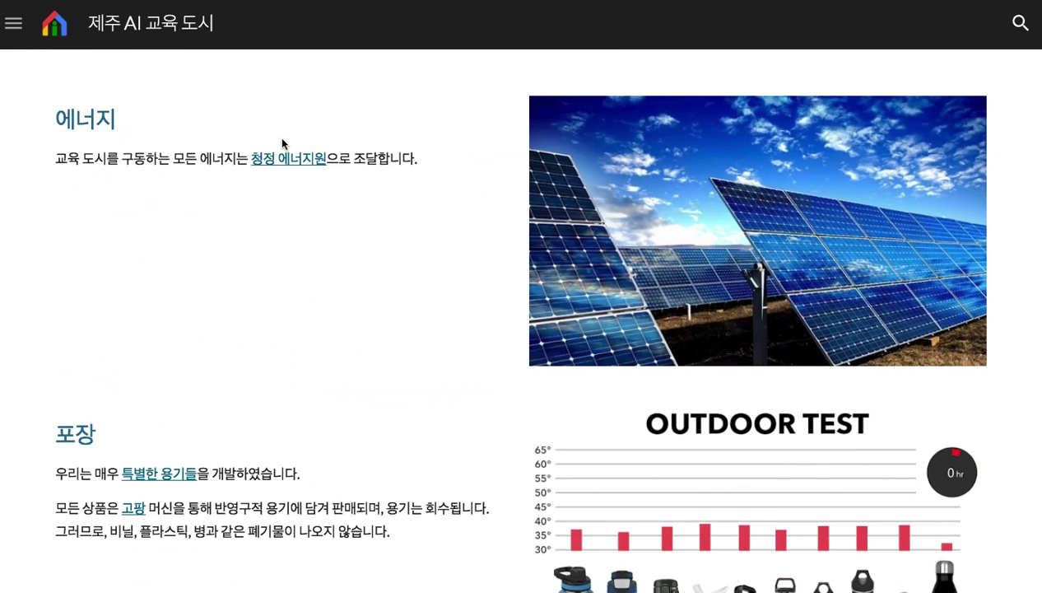
scroll(281, 140, down, 12)
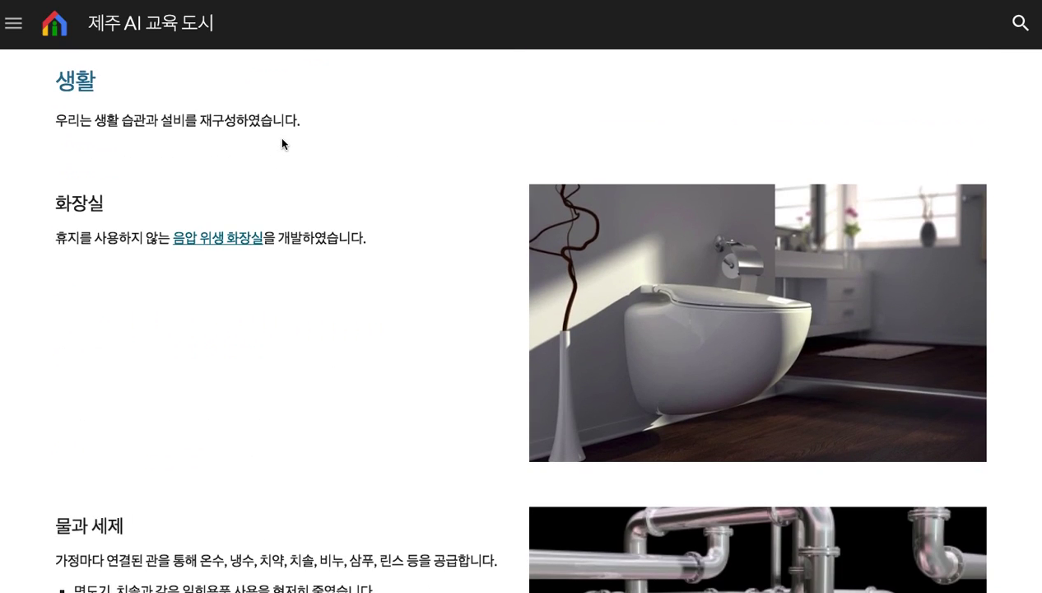
scroll(282, 144, down, 1)
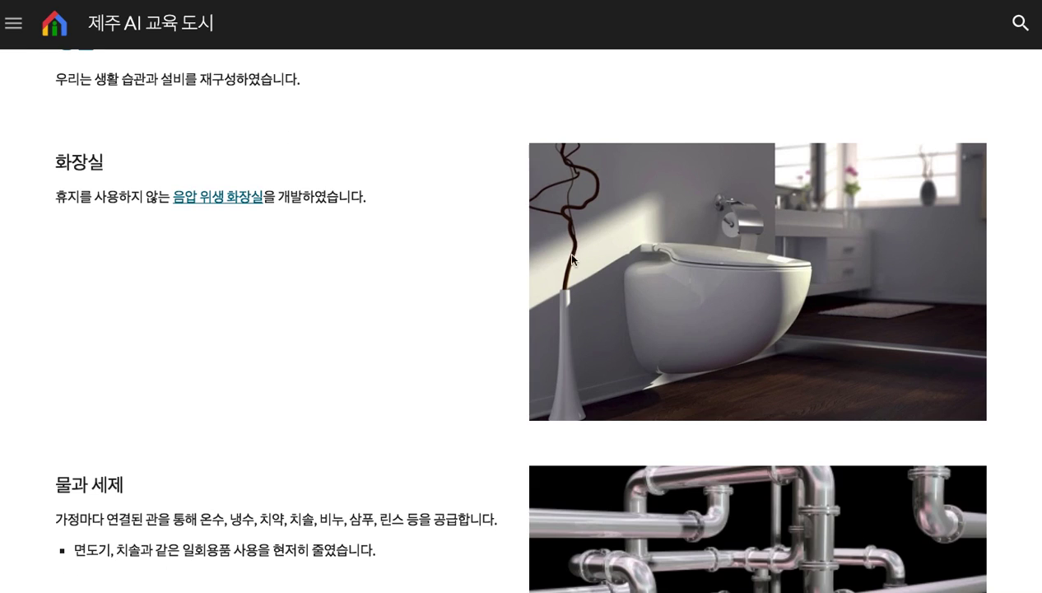
scroll(671, 304, down, 5)
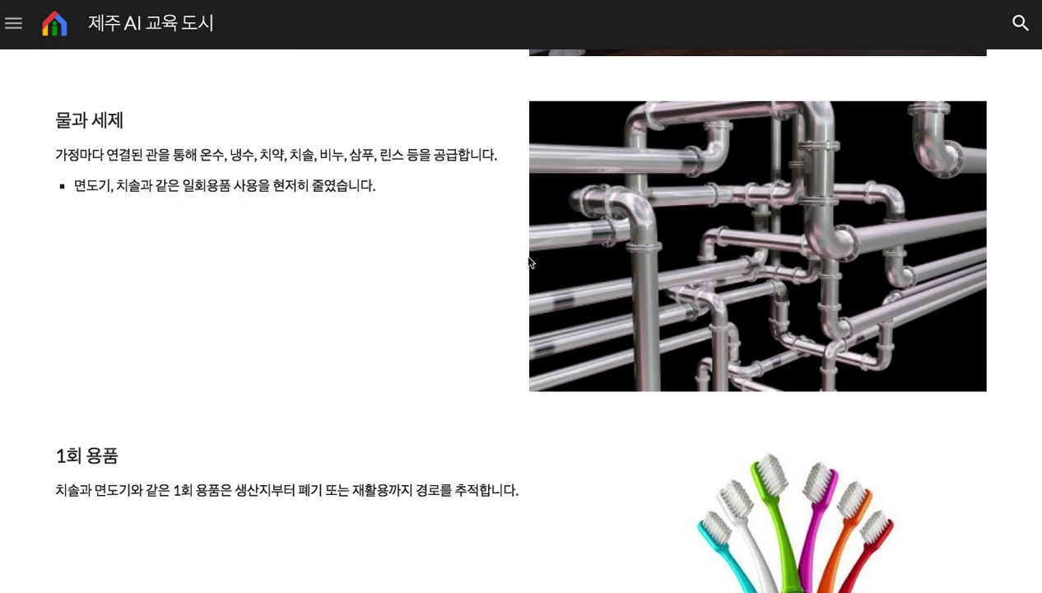
scroll(566, 268, down, 15)
scroll(566, 270, up, 6)
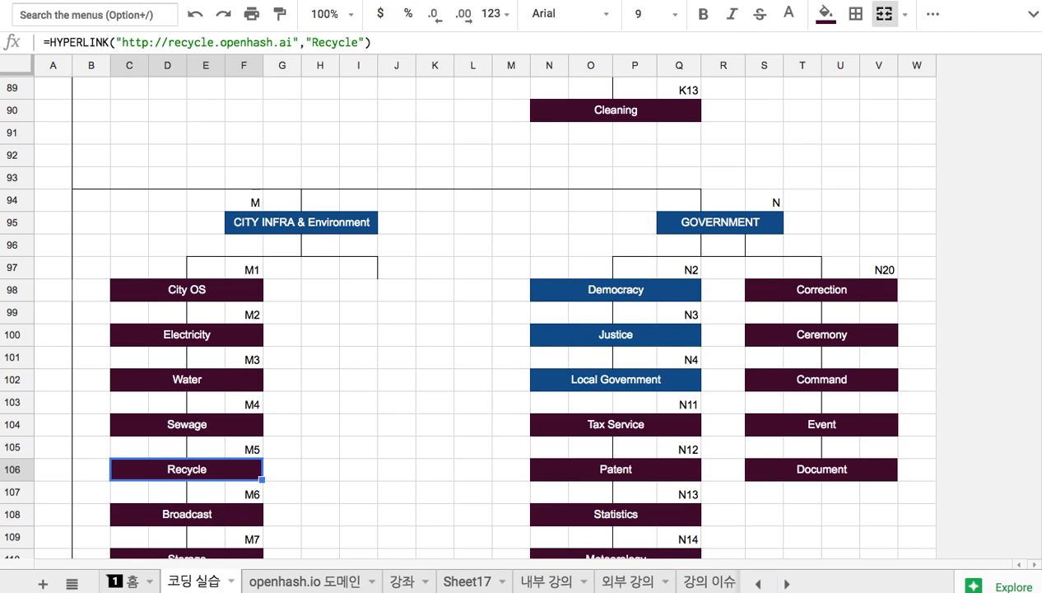
- Enter the title "Recycle" in the blue header cell in row 2 of Sheet17
click(467, 581)
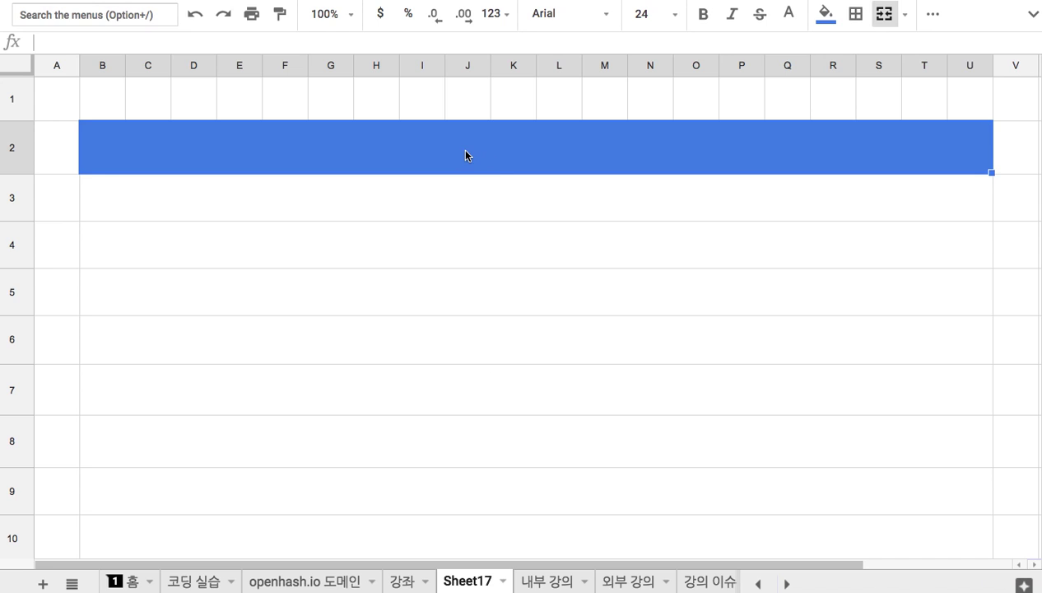
double_click(503, 158)
text(Rec)
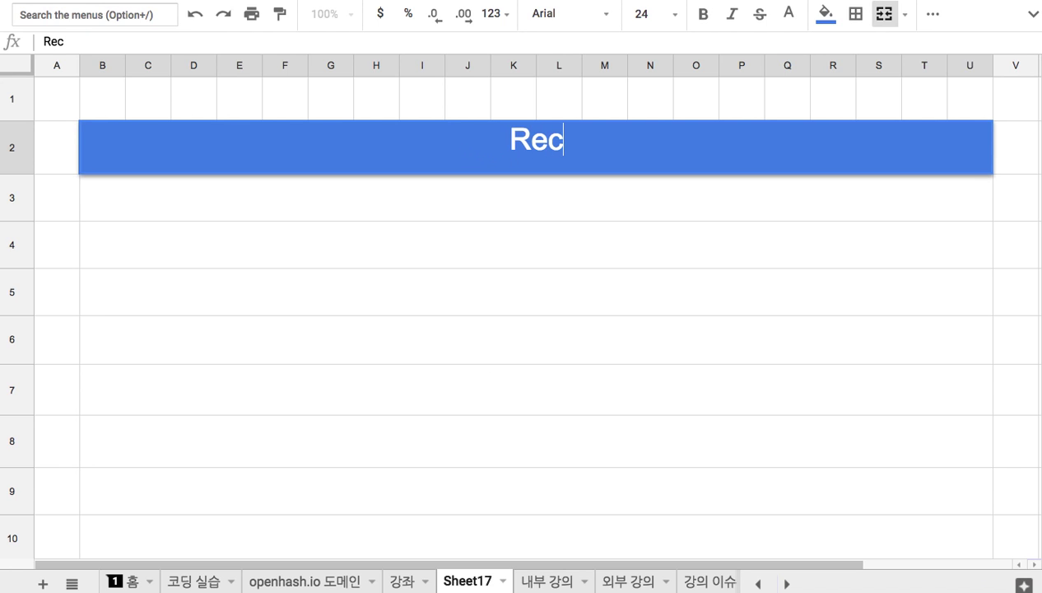
text(ycle)
key(Return)
- Enter in row 3 the text "1. 교육도시는 친환경 생태 도시 => 오염물질의 배출을 제로로 만드려는 최초의 시도."
text(1. ry)
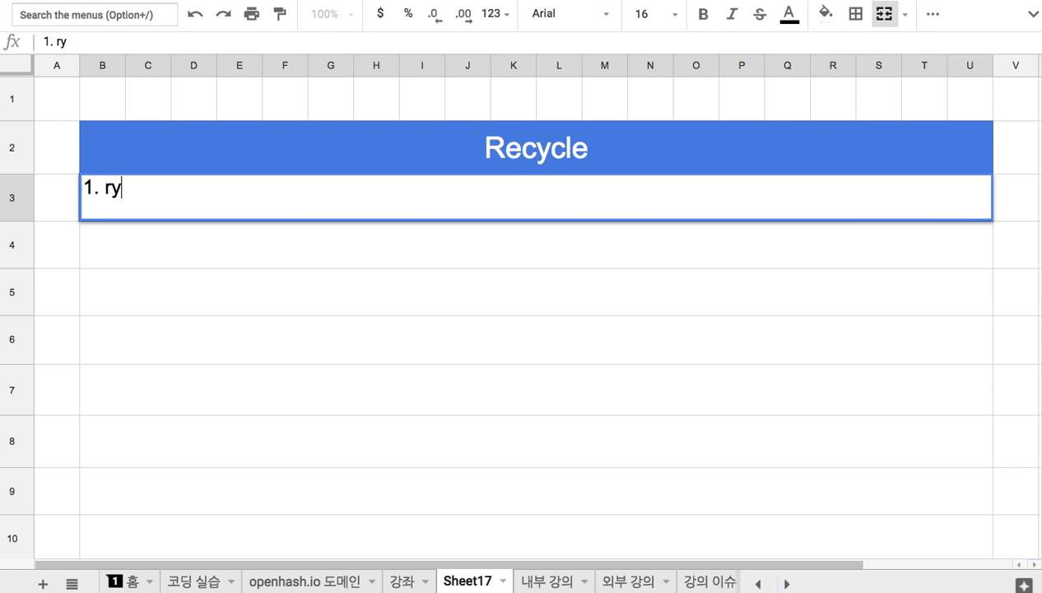
key(BackSpace)
text(교육ㄷ도시는)
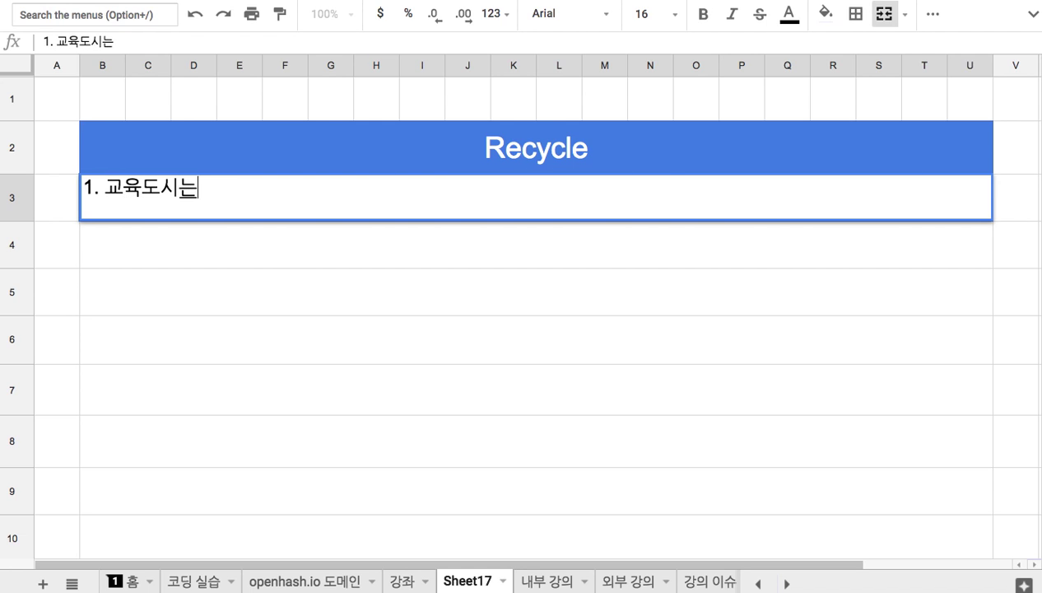
text( 친환경 새생태)
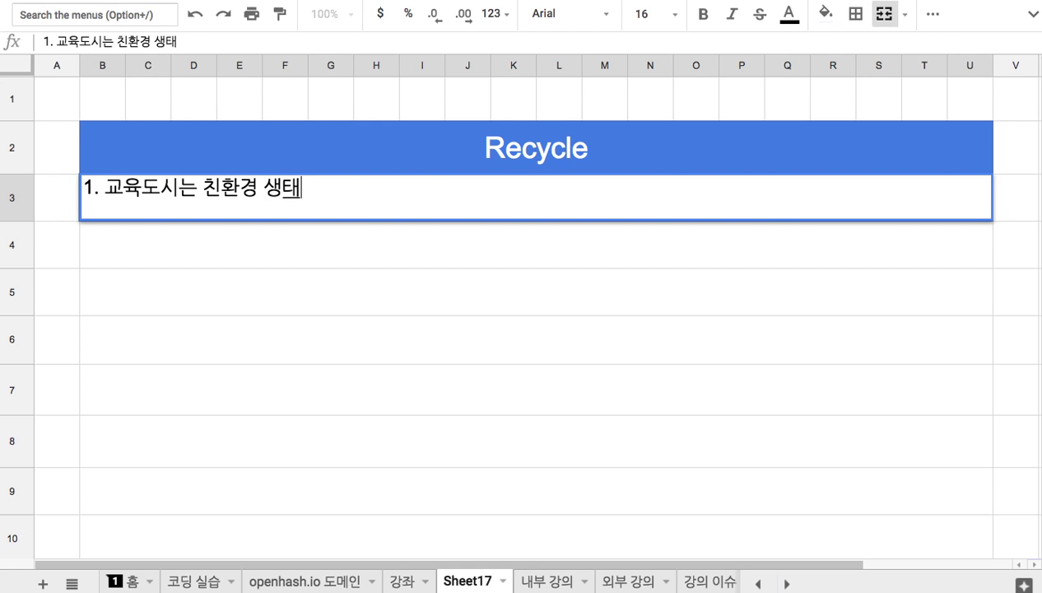
text( 도시 =)
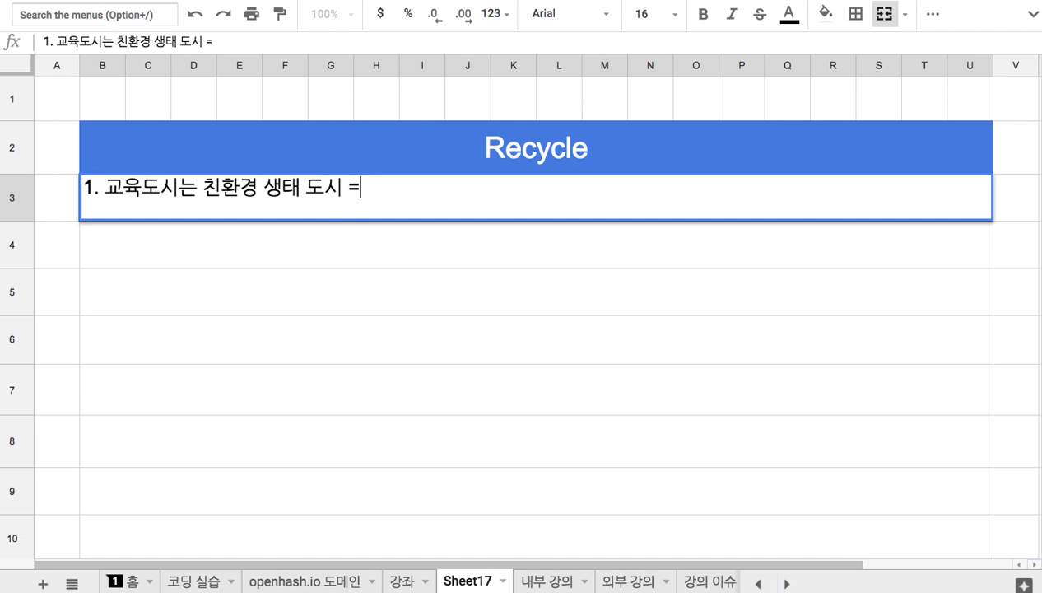
text(> 오염물지ㄹ)
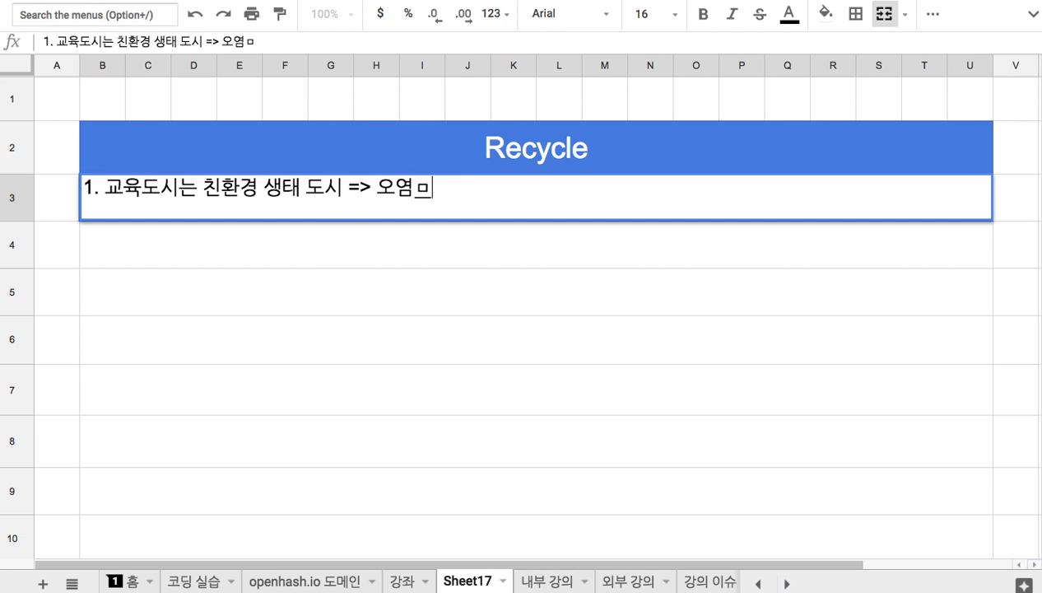
text(의 배출을 제)
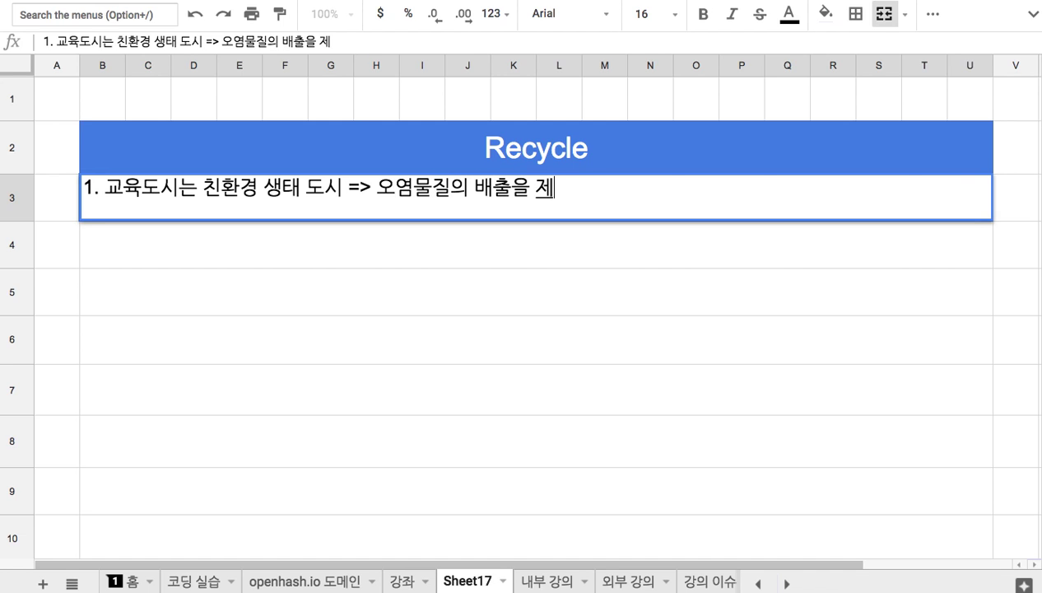
text(로화)
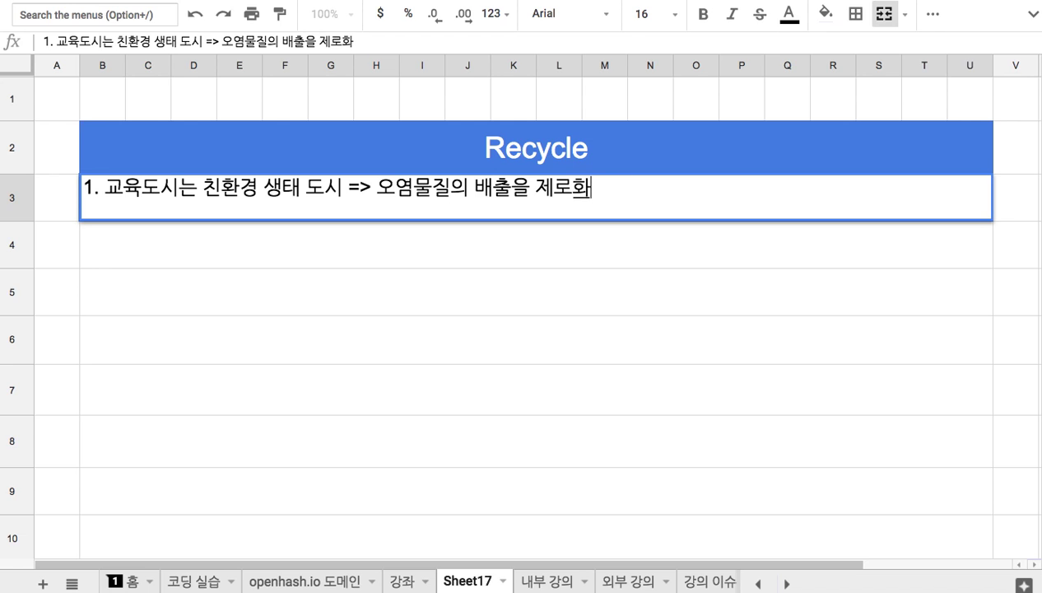
key(BackSpace)
key(BackSpace)
key(BackSpace)
text(로)
text( 만드)
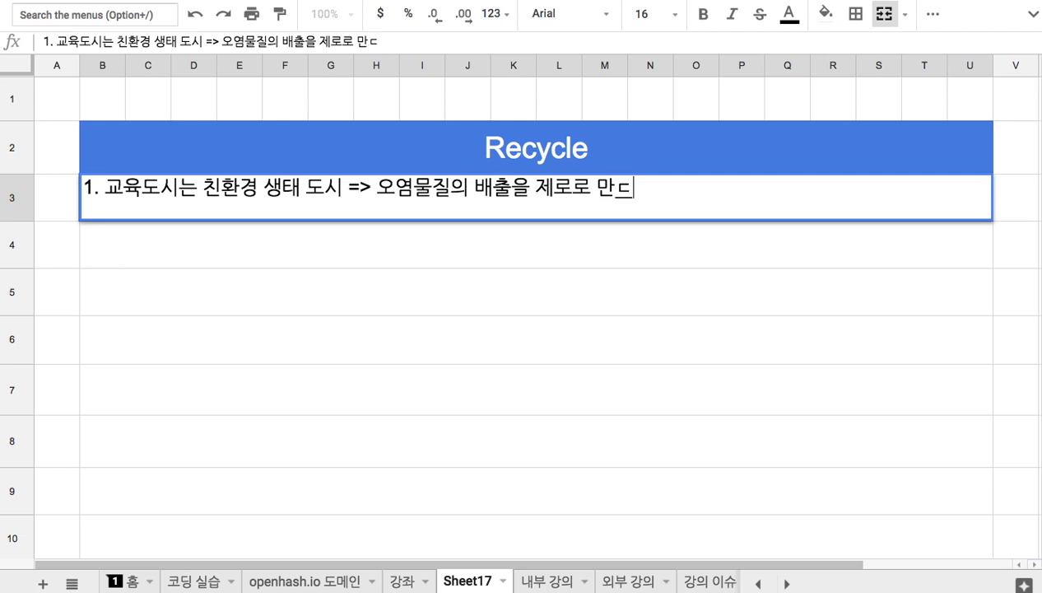
key(BackSpace)
text(드려는 )
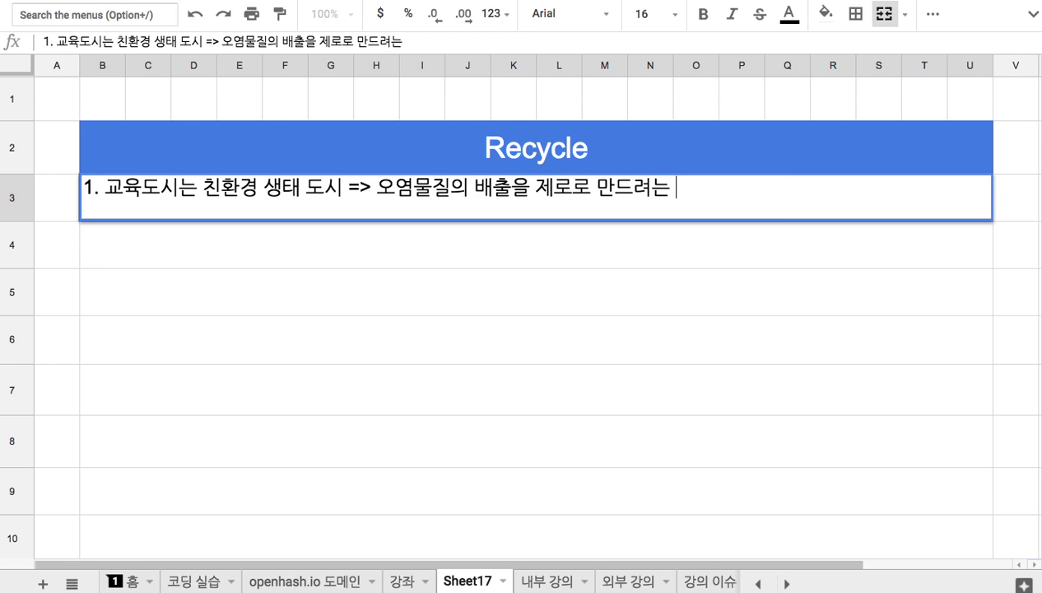
text(최초의 시도.)
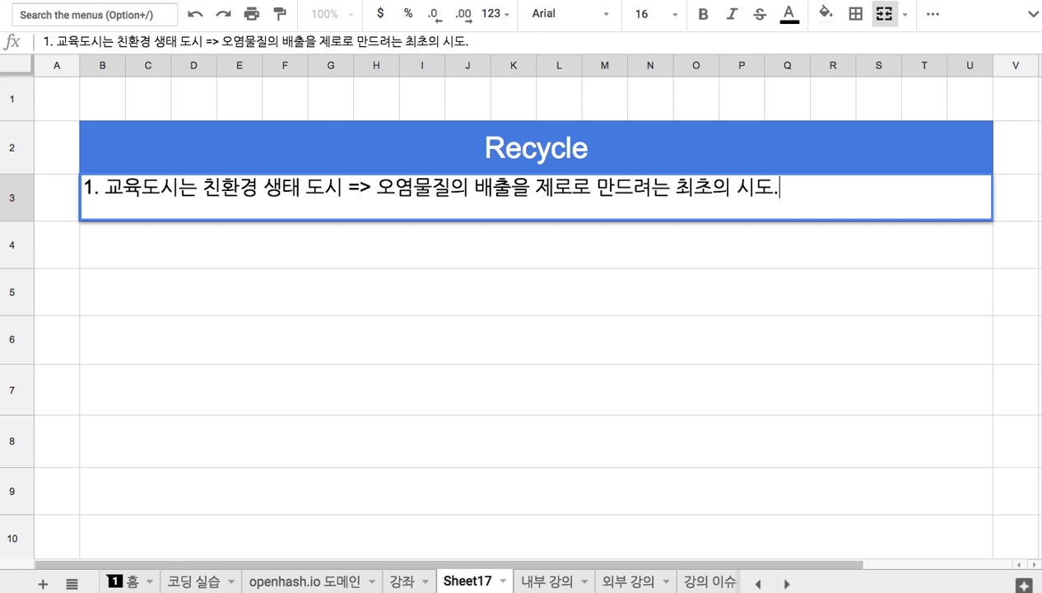
key(Return)
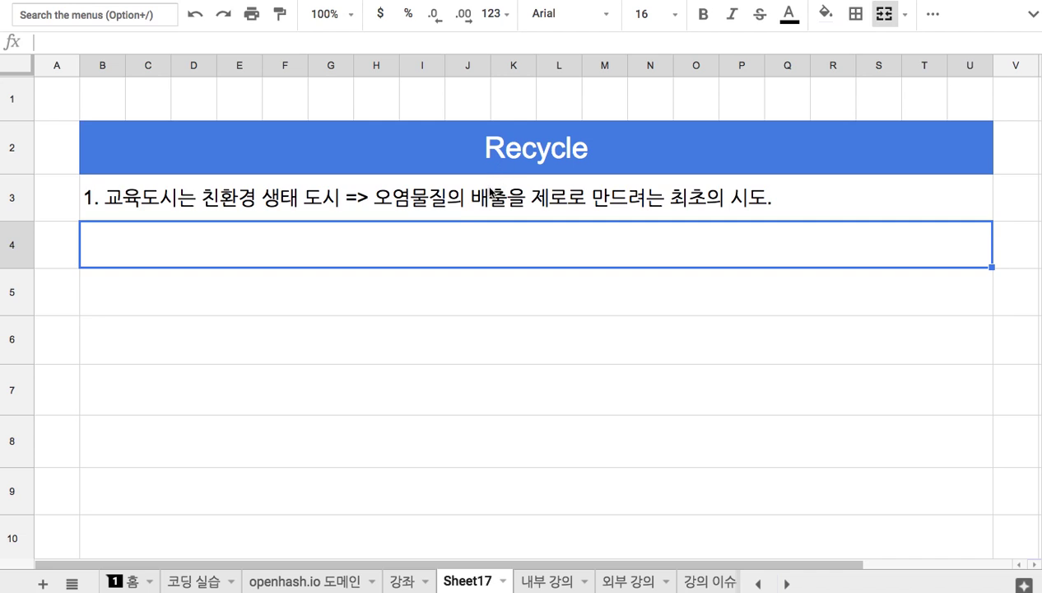
- Write in row 4 the sub-point "1) 생태도시도 상품 포장지, 화력 전기 ...자동차의 매연 등으로 생태 도시 구현율이 50% 안팎"
text(1)
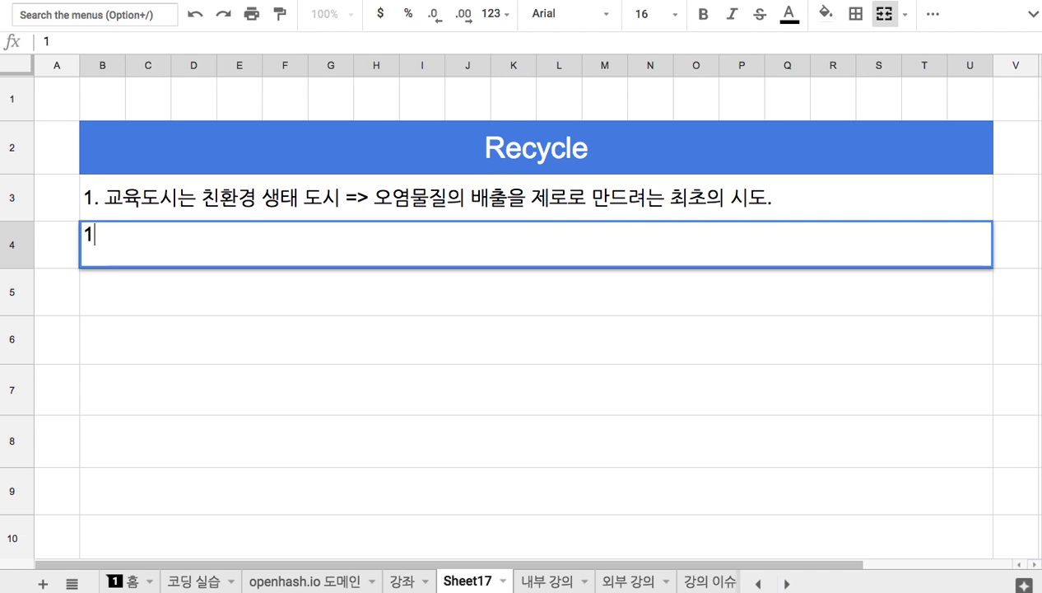
text() 생태도시도)
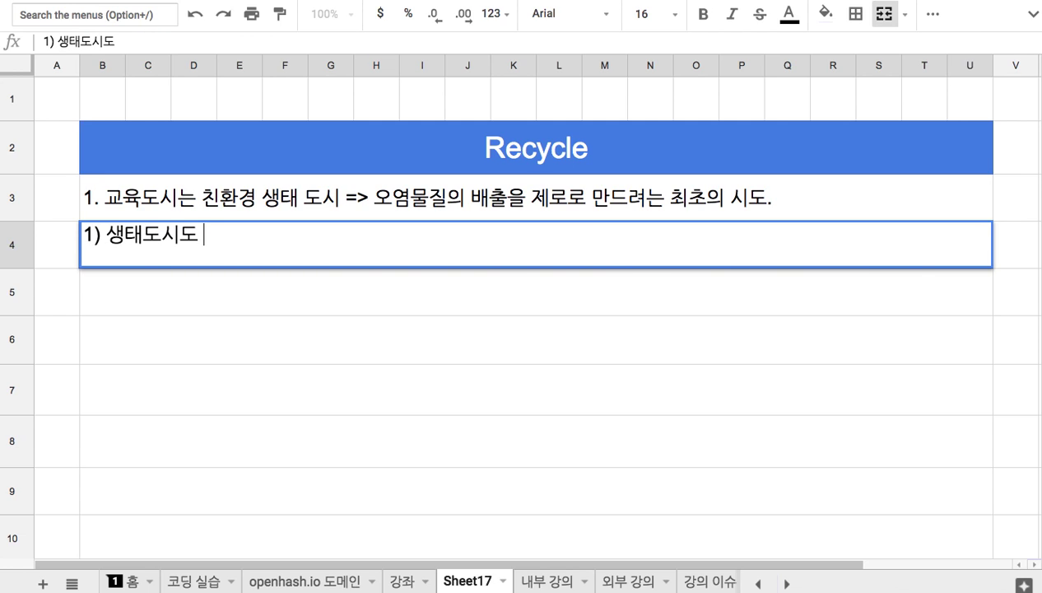
text( 상품)
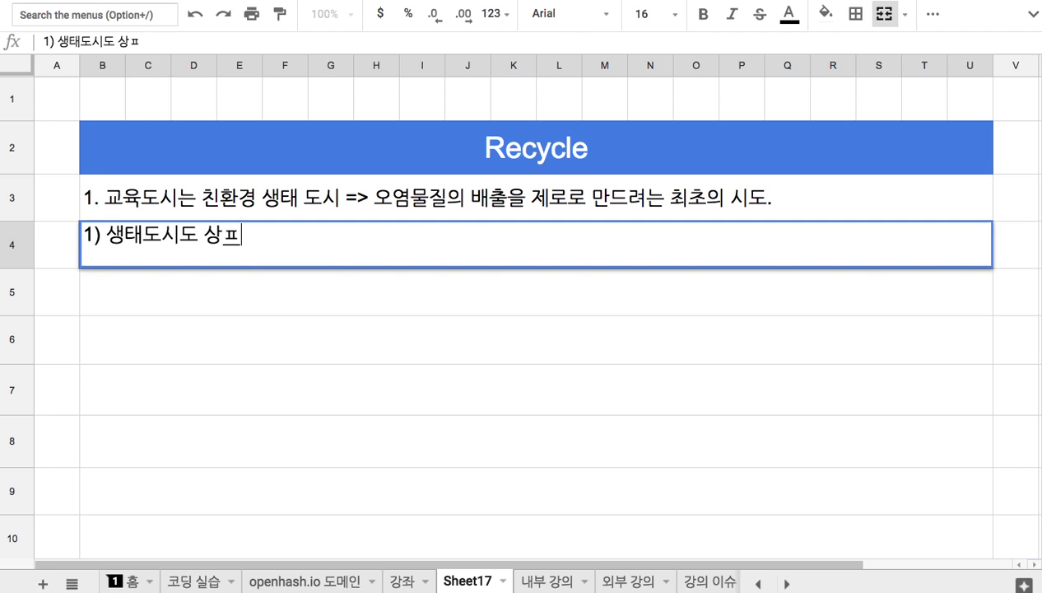
text( 포장지, 화)
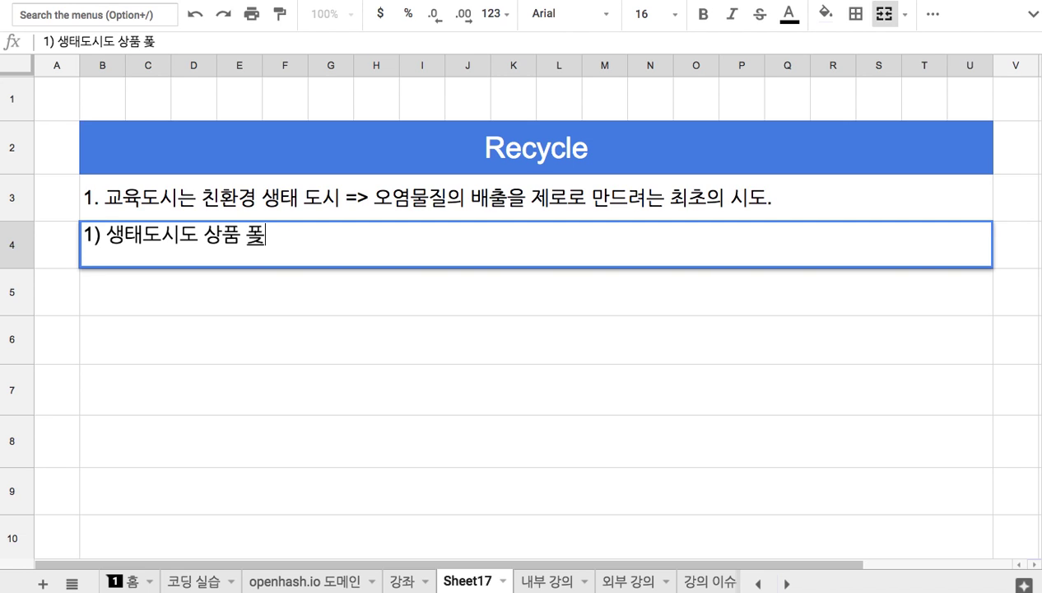
text(력 전기)
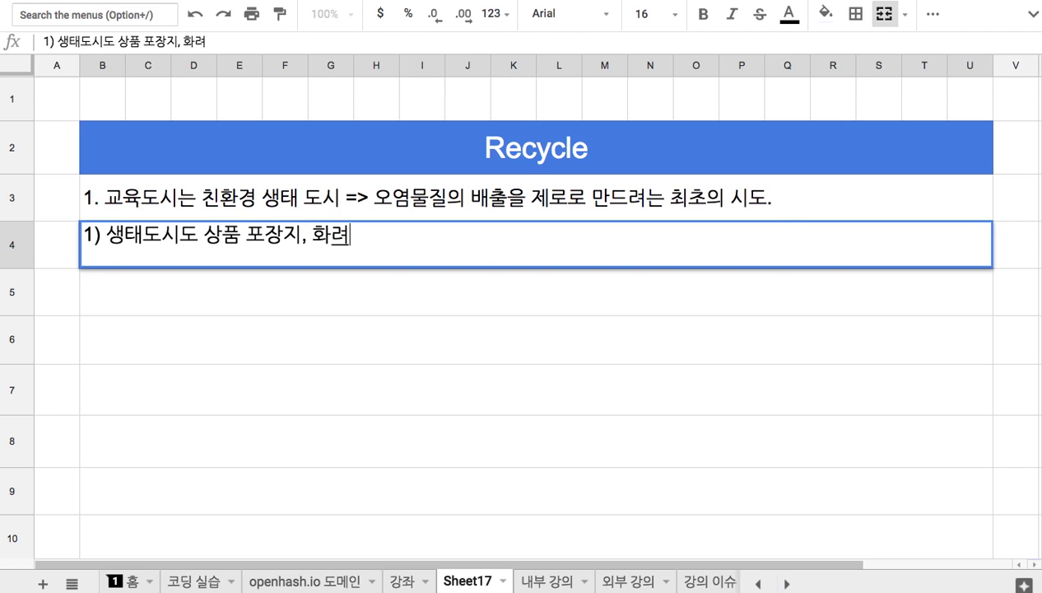
text( ...)
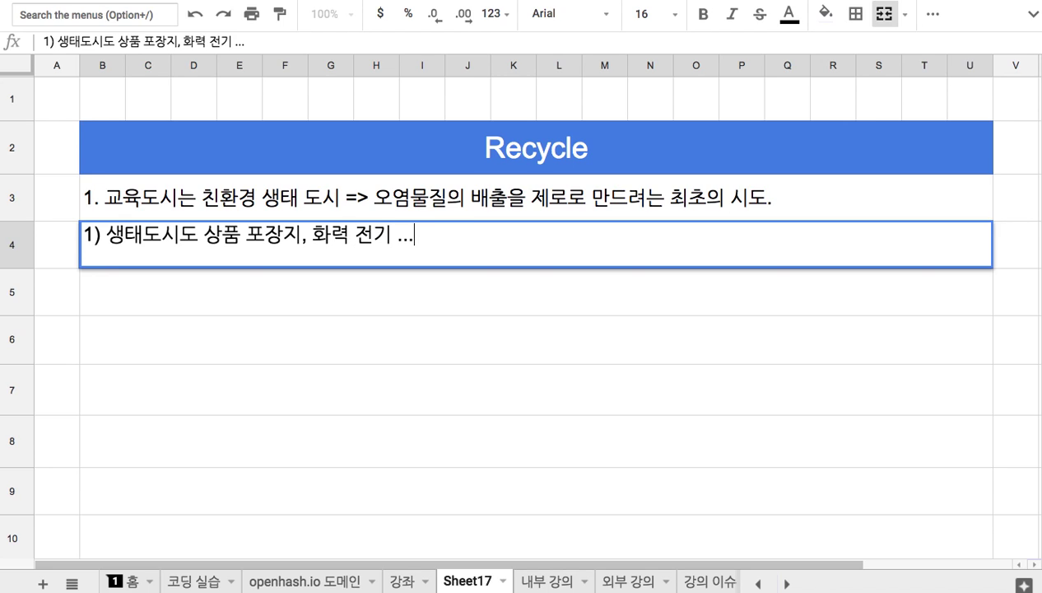
text(자동차의 맹연 등)
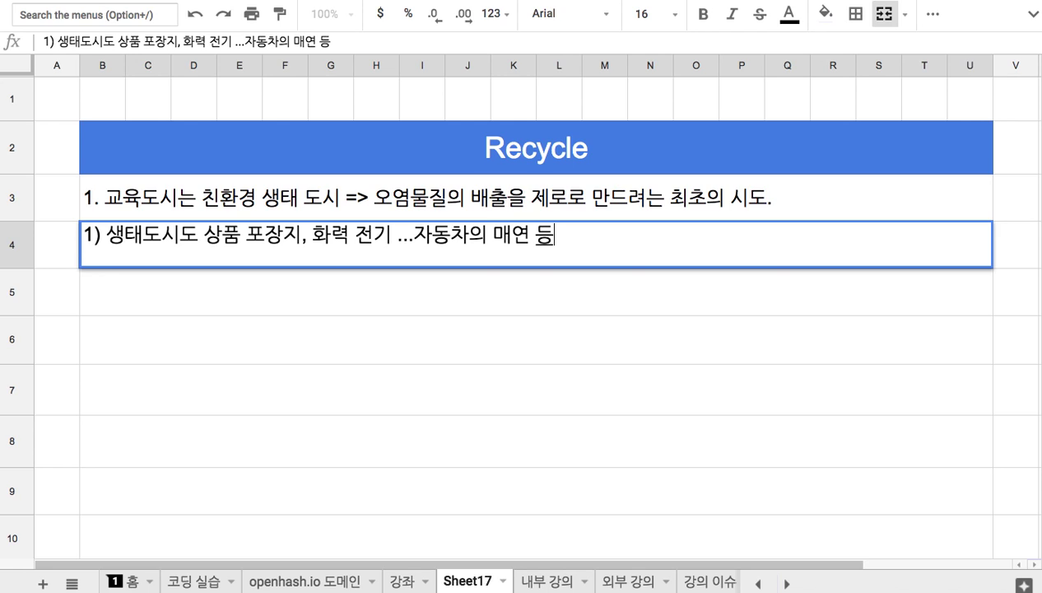
text(으로 샌태)
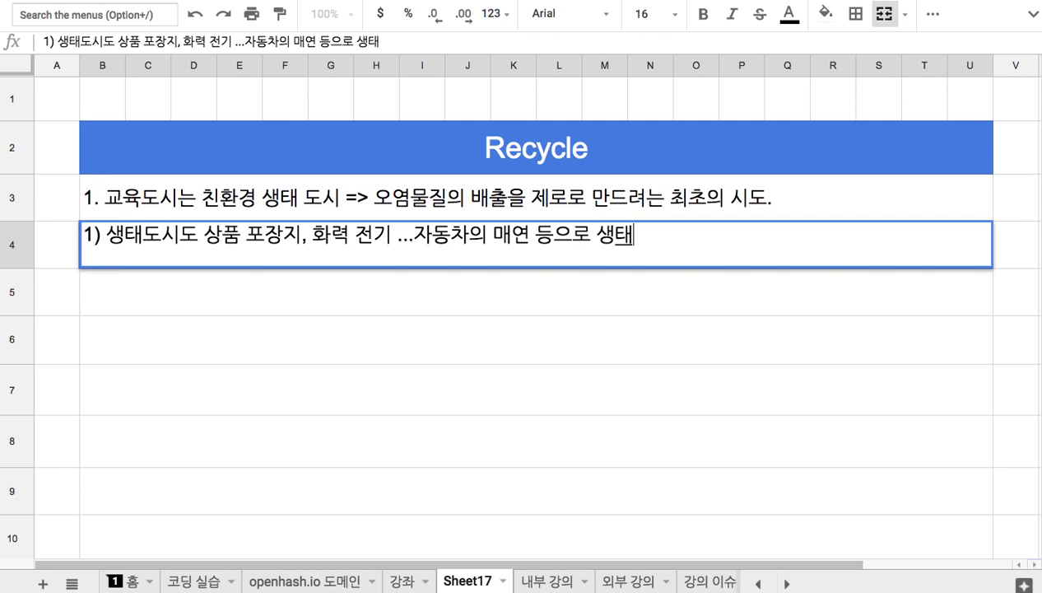
text( 도시)
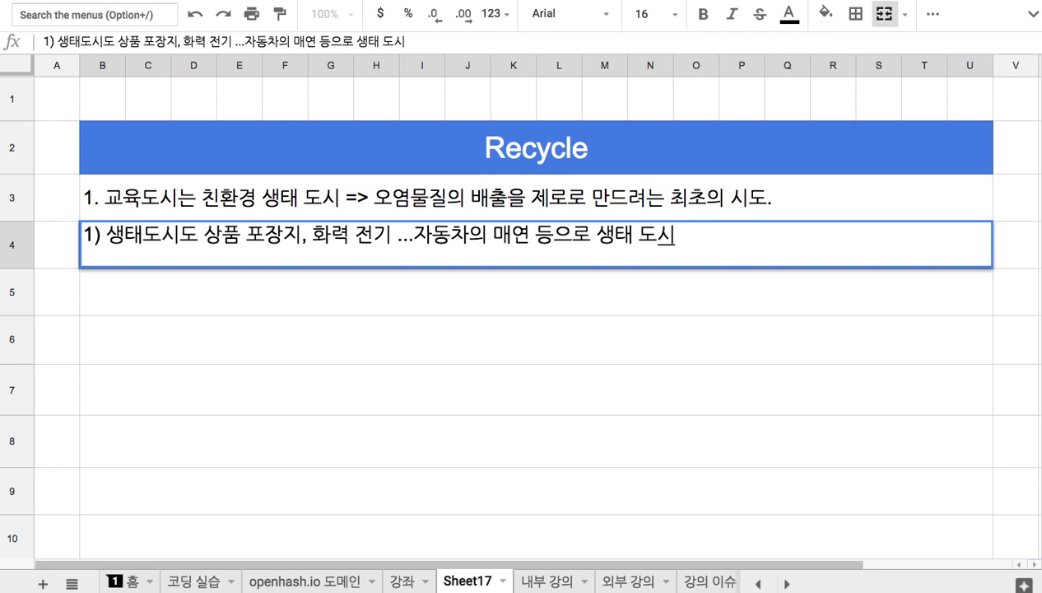
text( 구현율이)
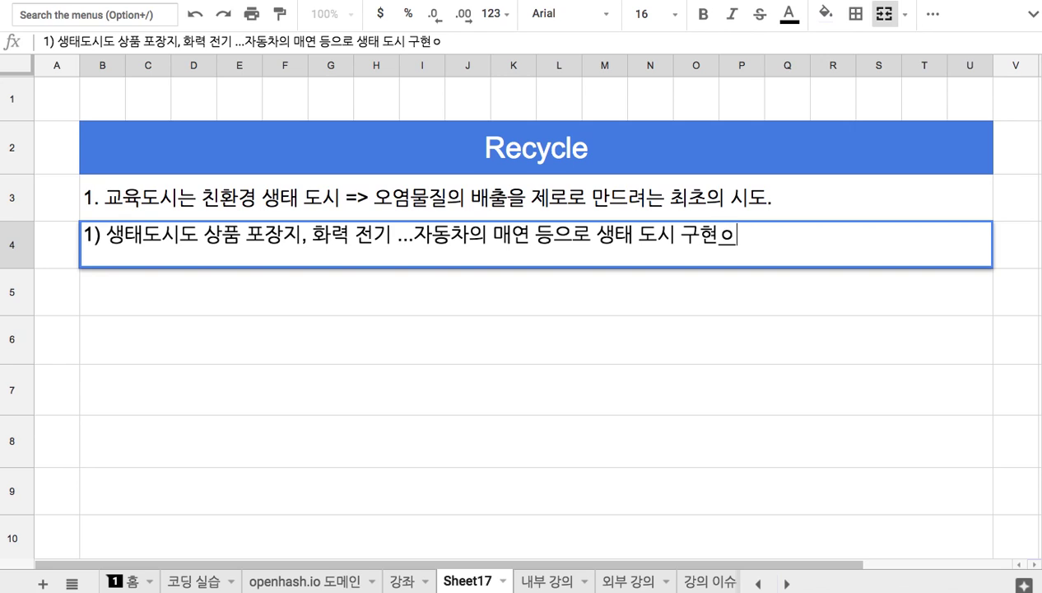
text( 5)
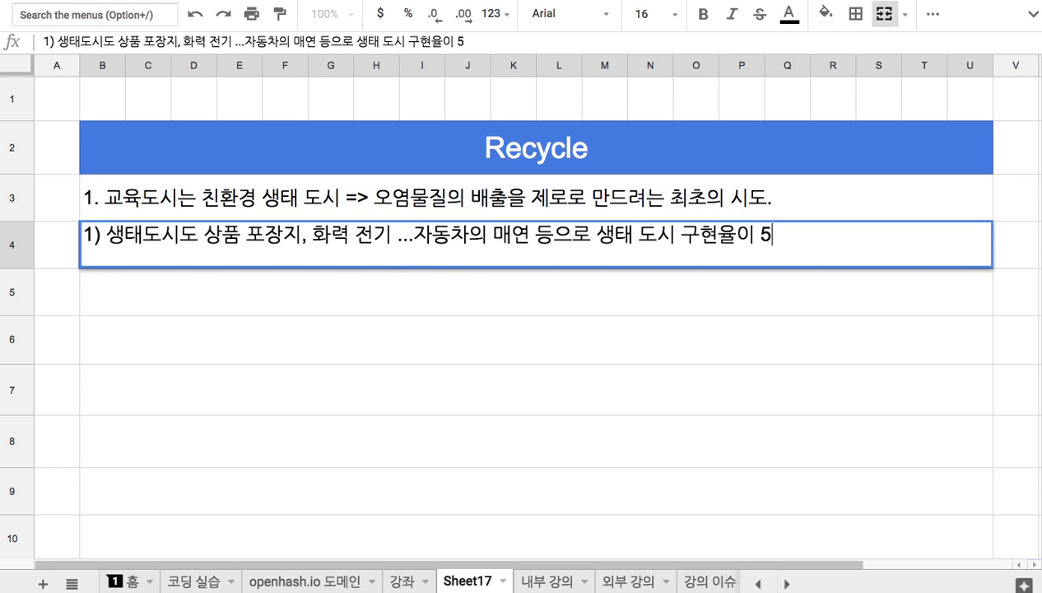
text(0% 안팎ㅆ)
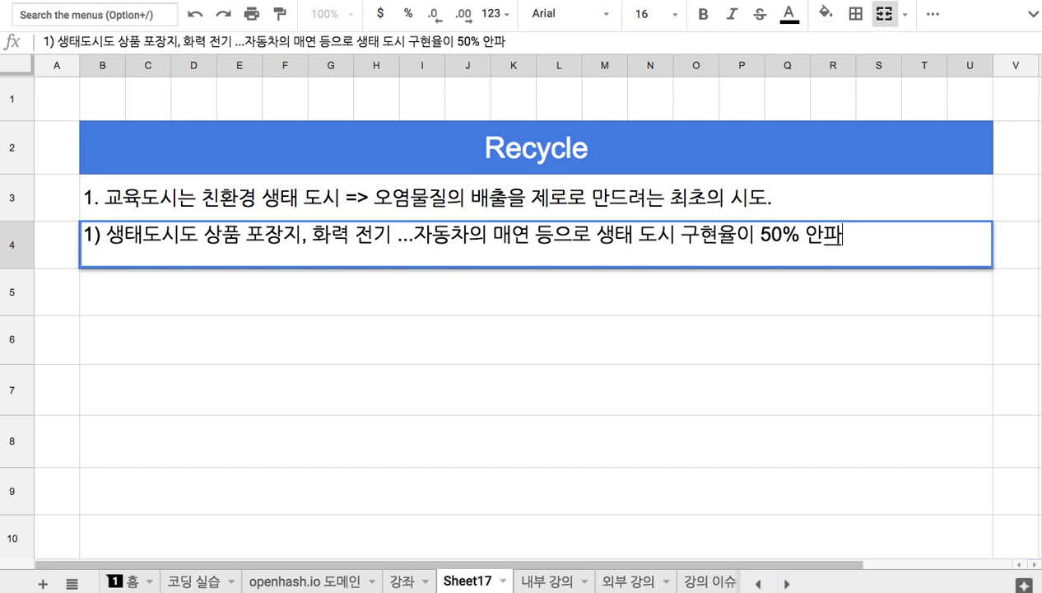
key(BackSpace)
key(BackSpace)
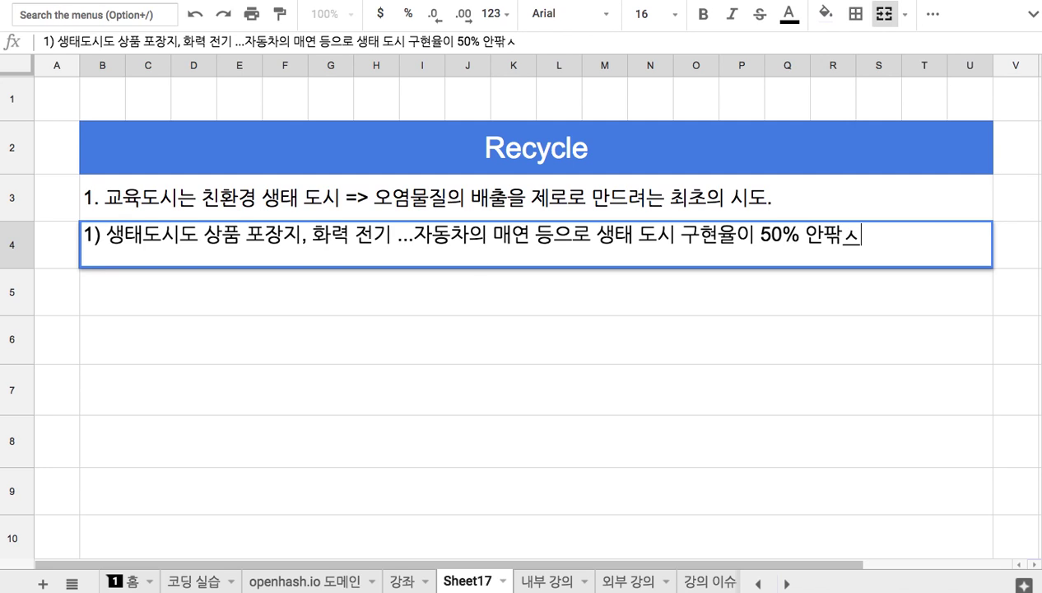
- Write in row 5 the sub-point "2) 최초로 완전한 생태도시를 지향"
click(384, 282)
text(2) )
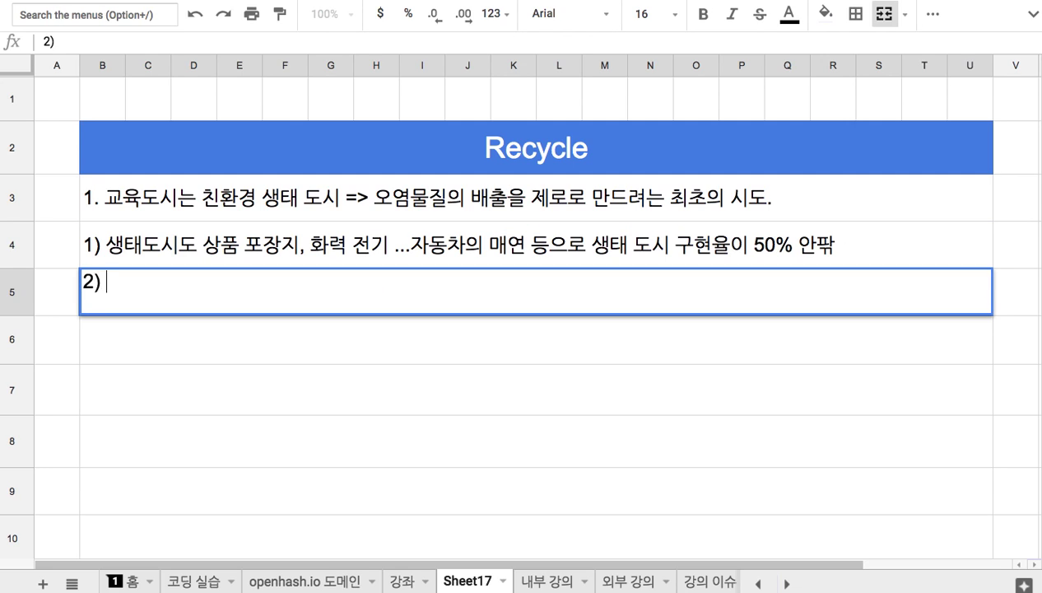
text(최초로 )
text(완전한 새)
text(ㅇ태도시를 )
text(ㅈㅣ향)
key(Return)
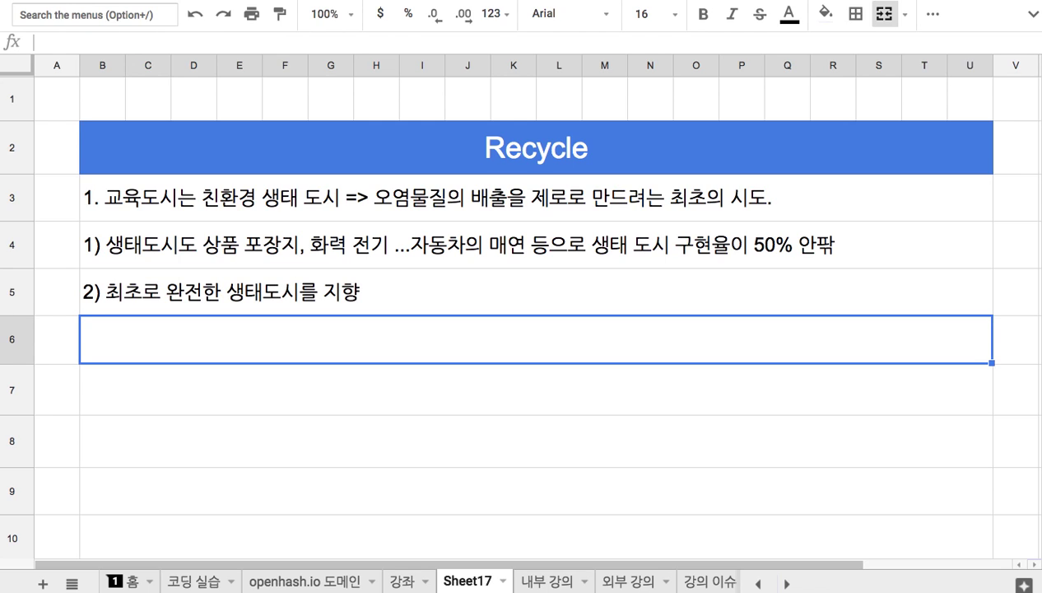
- Switch to the education city's recycling web page and review its coding practice, environment (환경) and packaging (포장) sections
click(424, 153)
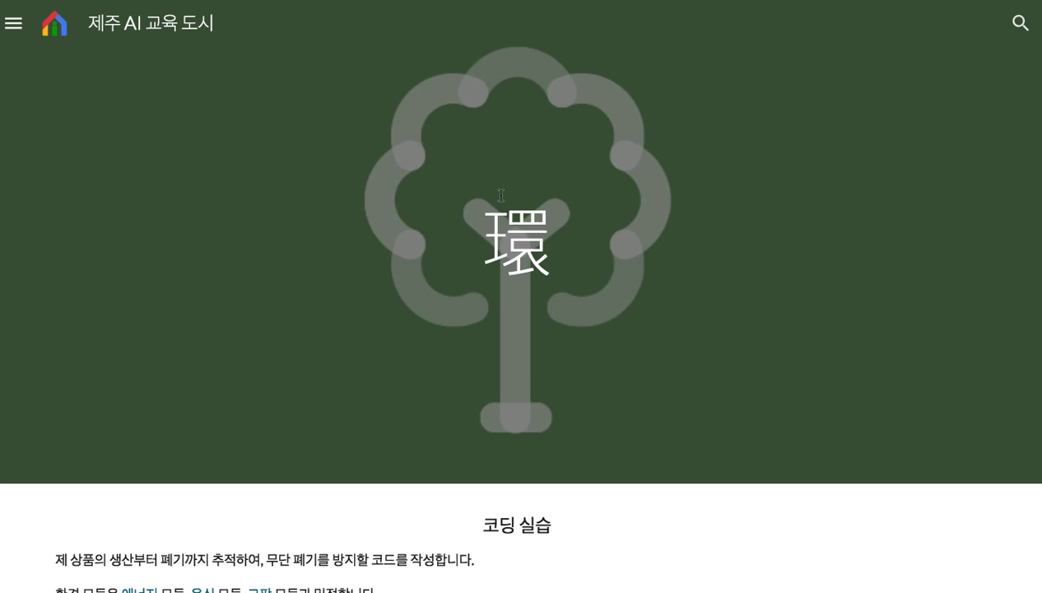
double_click(544, 236)
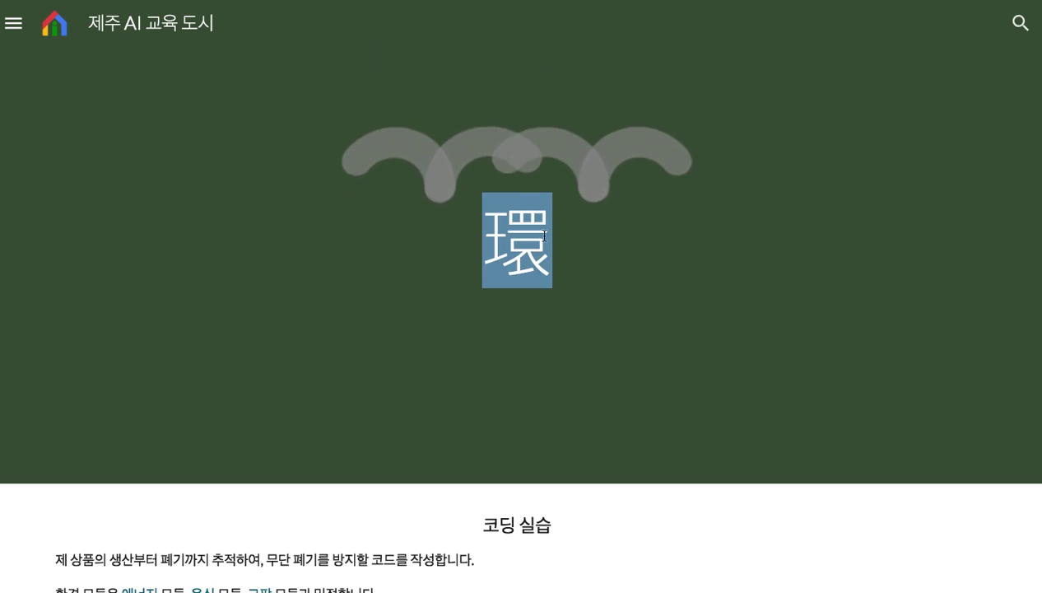
scroll(544, 235, down, 2)
scroll(544, 230, down, 2)
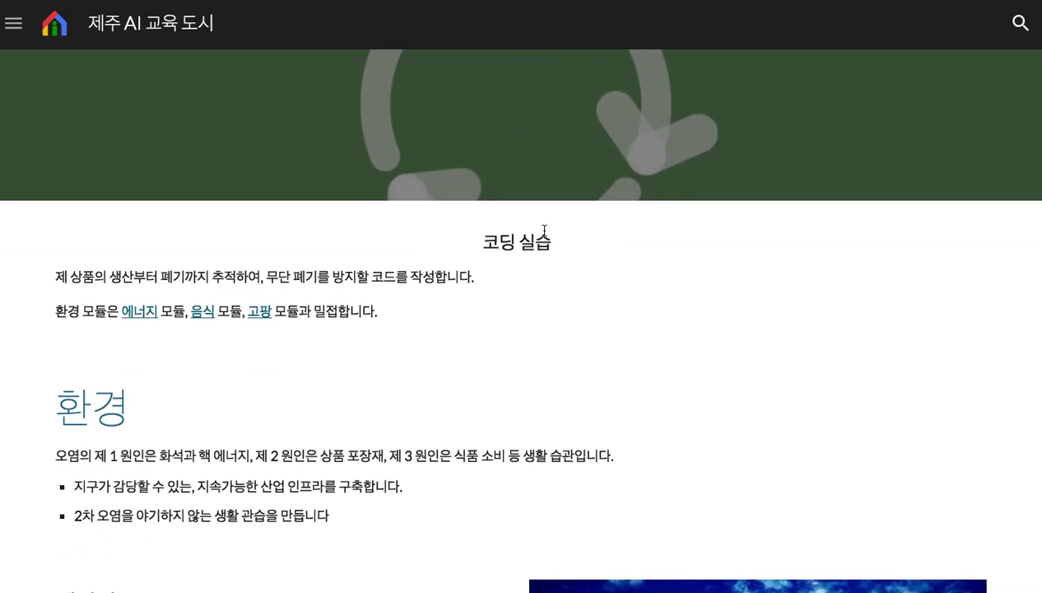
scroll(544, 229, down, 2)
scroll(543, 230, down, 4)
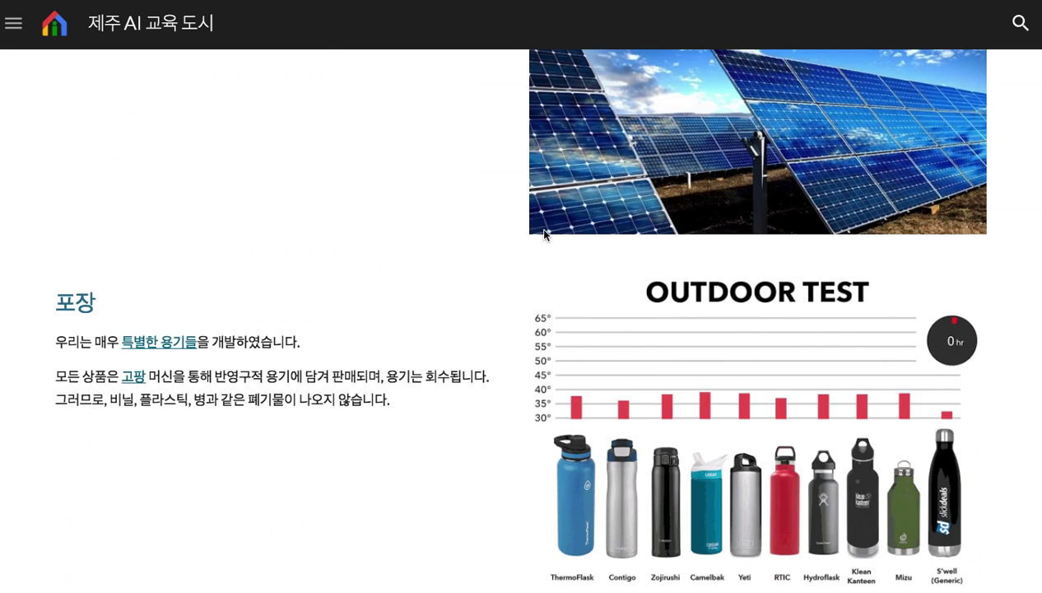
scroll(543, 234, down, 3)
scroll(543, 235, down, 2)
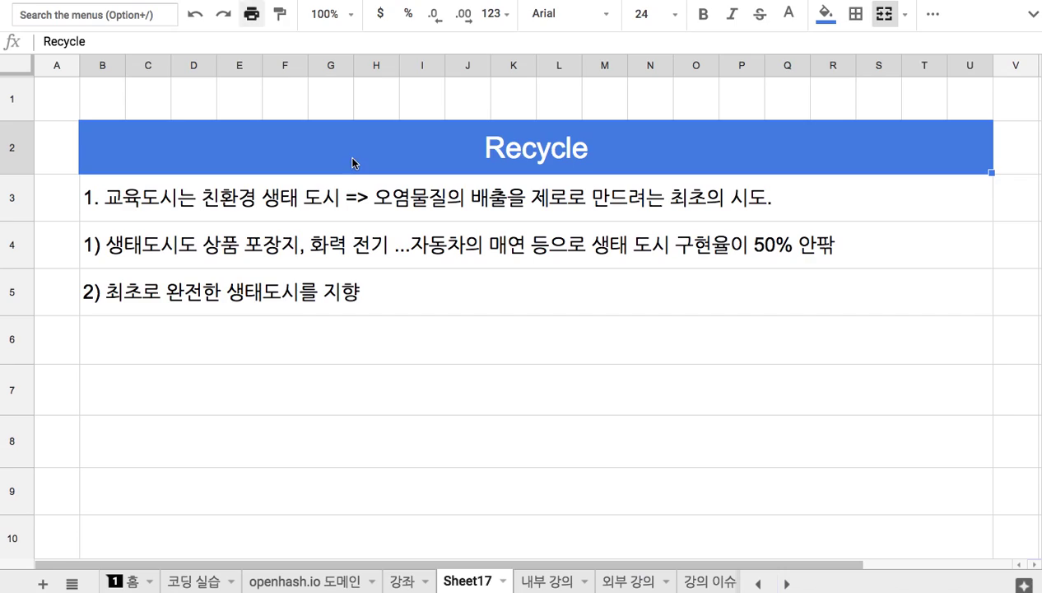
- Write in row 6 the point "2. 자동차는 모두 친환경 에너지로 전기를 조달 => 매연이나, 전기 생산 과정에서의 오염 물질이 없다."
click(310, 333)
text(2. )
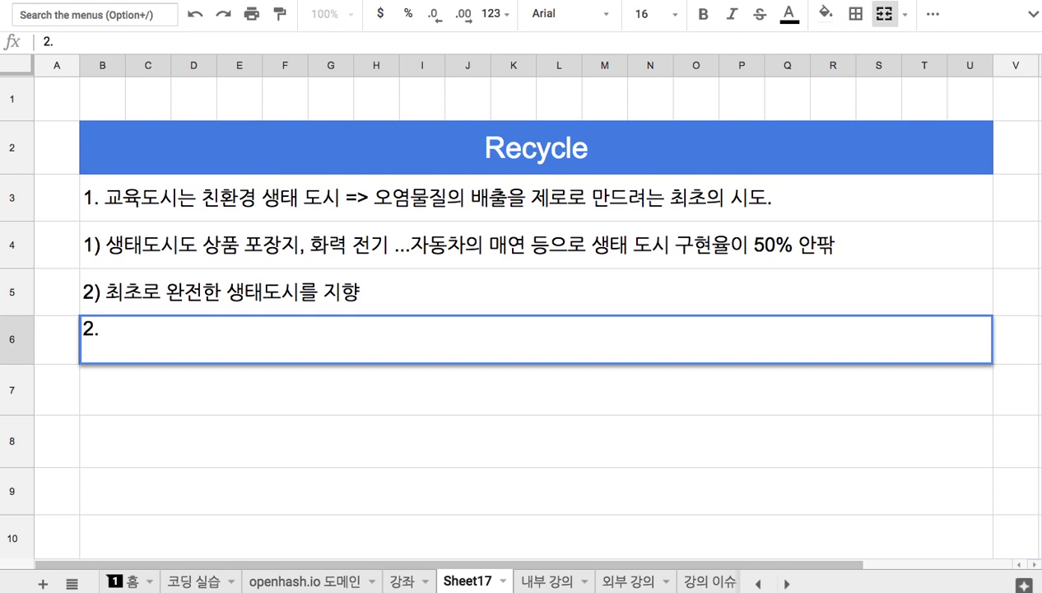
text(자동차)
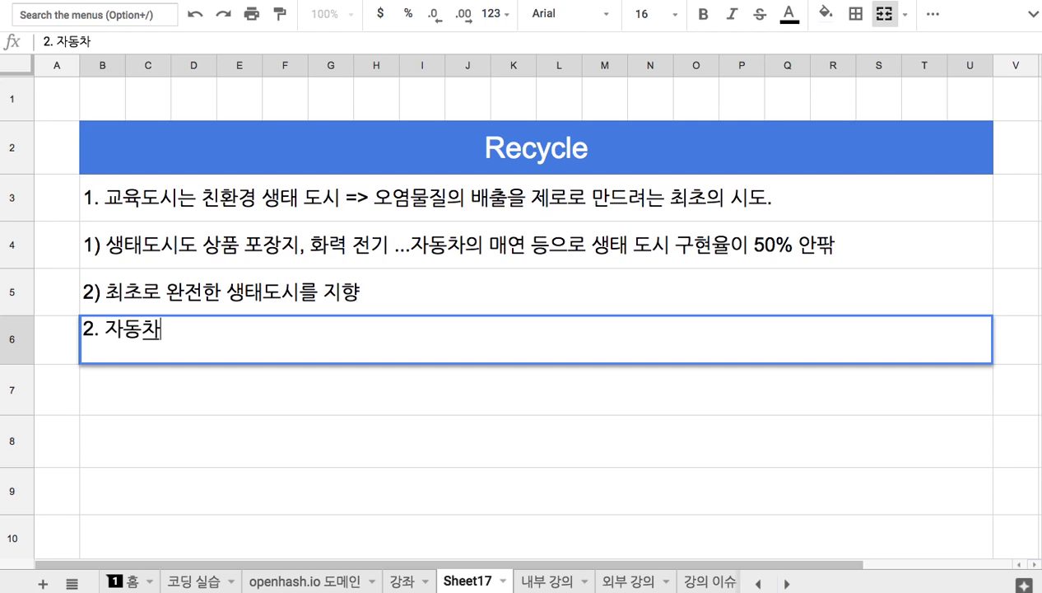
text(는 모두 친화)
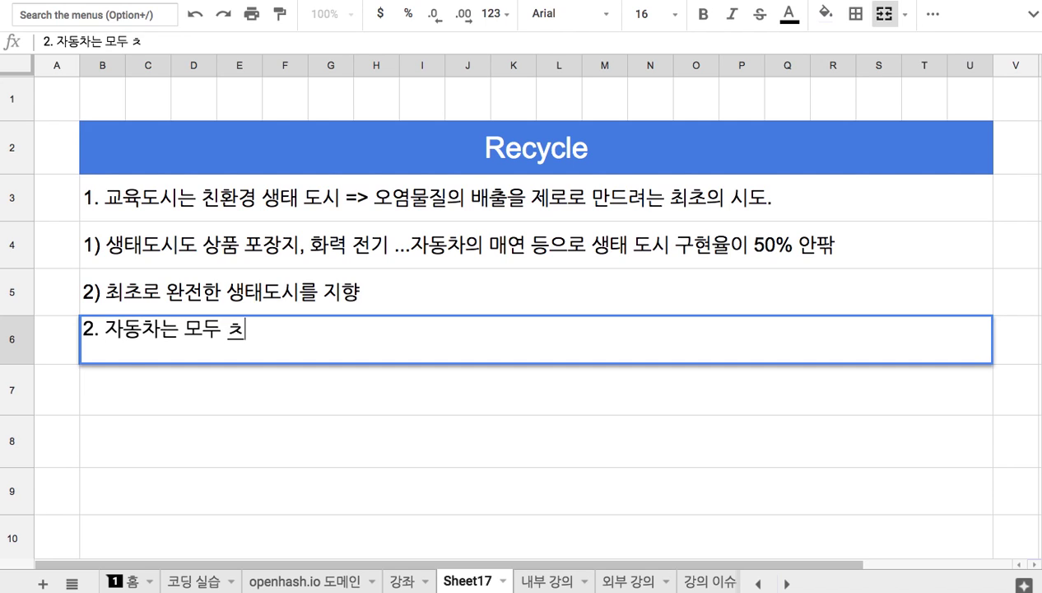
text(환경 에너)
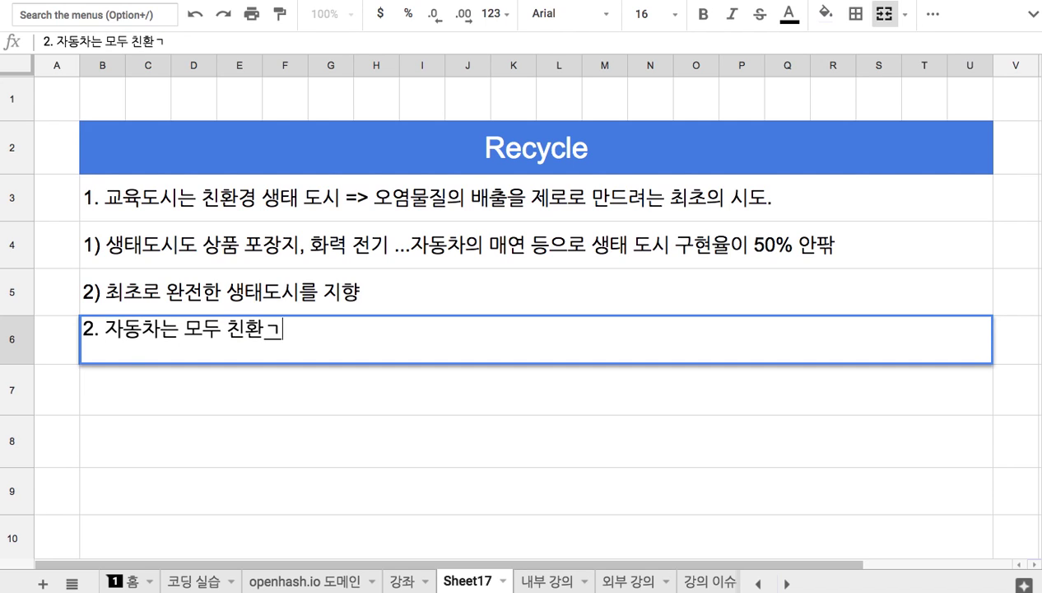
text(지로 전기를 조달)
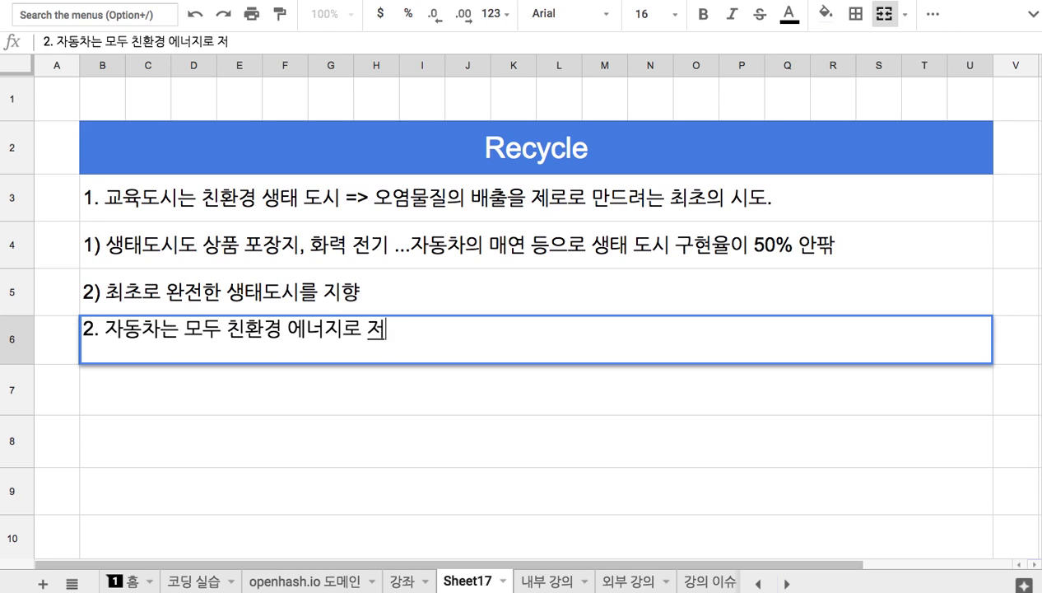
text( => )
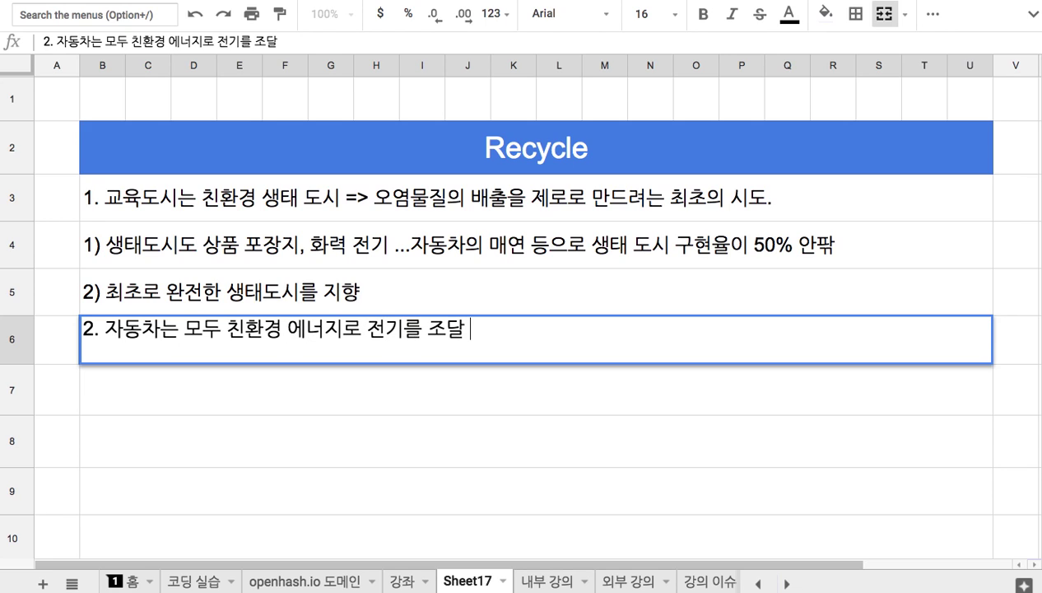
text(매연이나,)
text( 전기 생산 고)
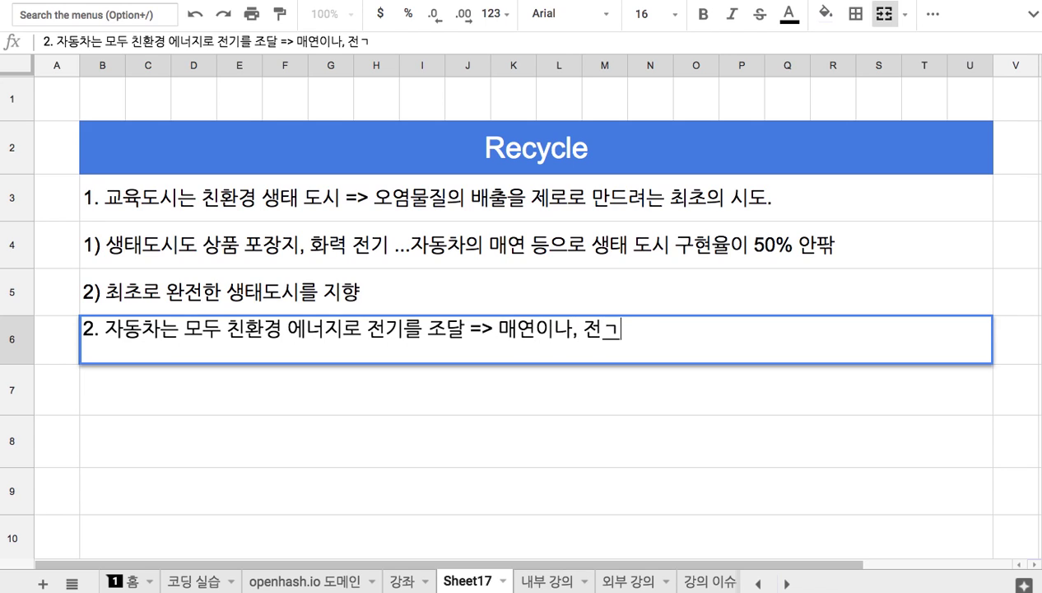
text(정에서의 )
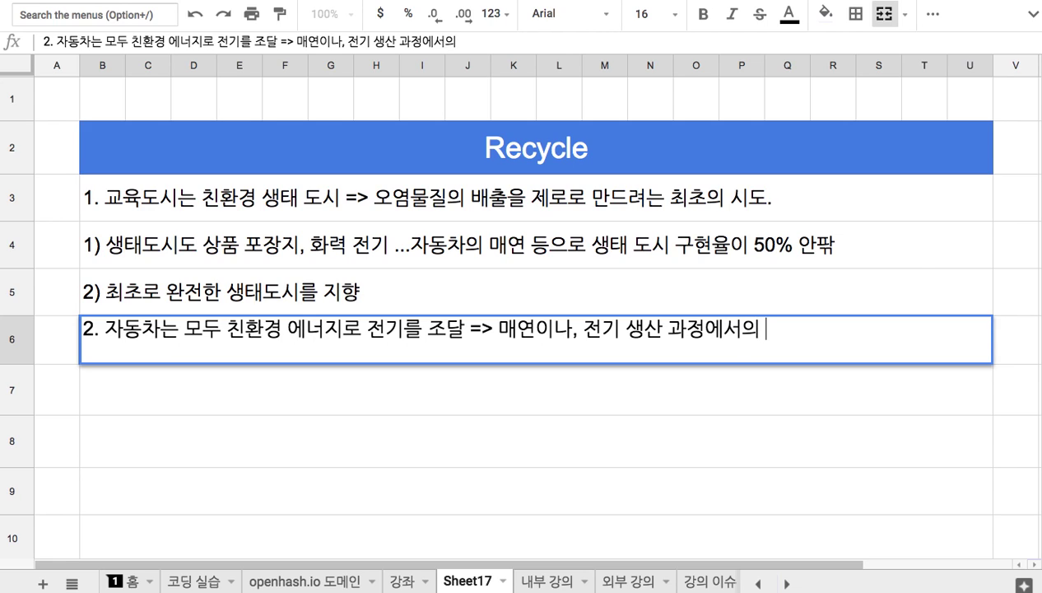
text(오염)
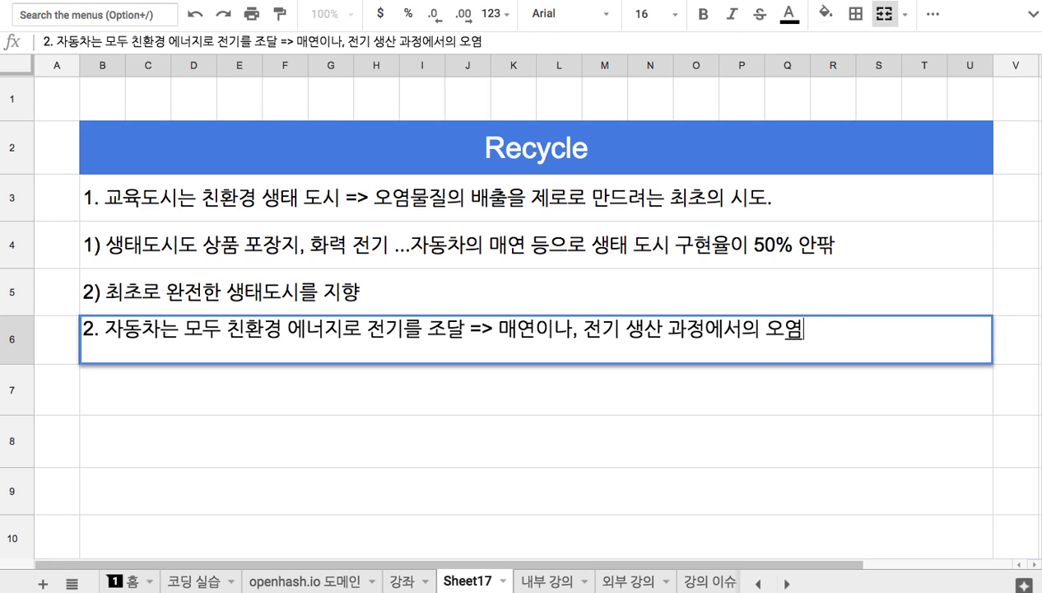
text( 물질이 없다.)
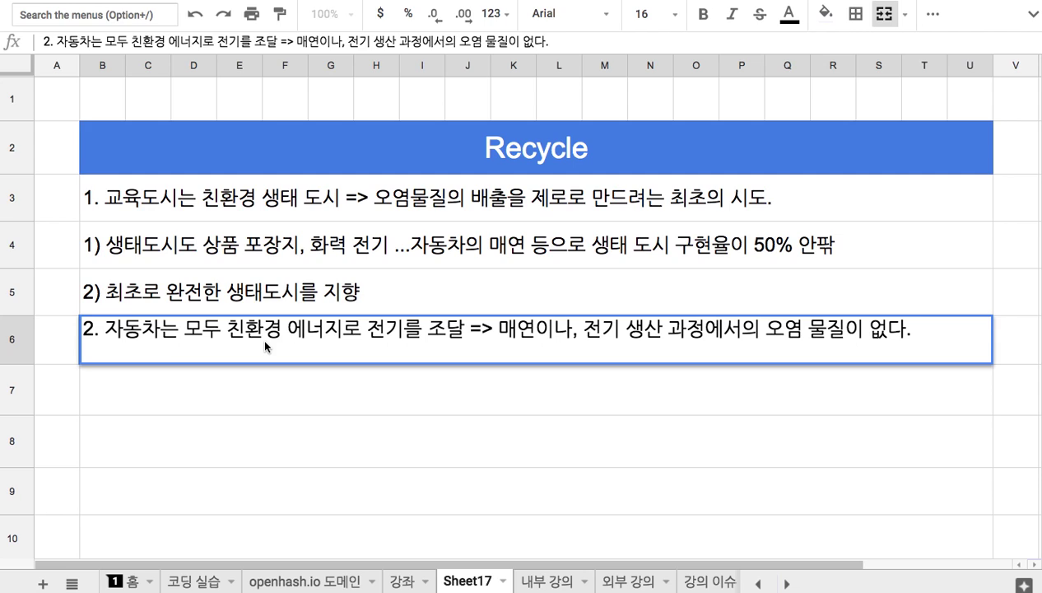
drag(280, 329, 368, 330)
- Write in row 7 the point "3. 세제: 비누, 샴푸, 린스, 치약 등도 생분해될 수 있는 성분"
click(353, 388)
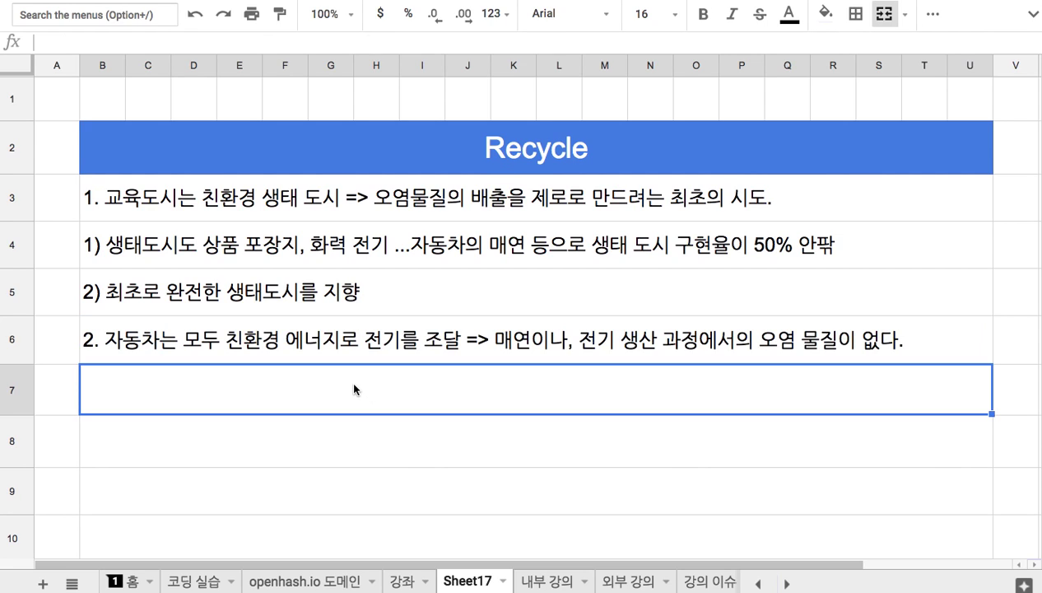
text(3. 셀)
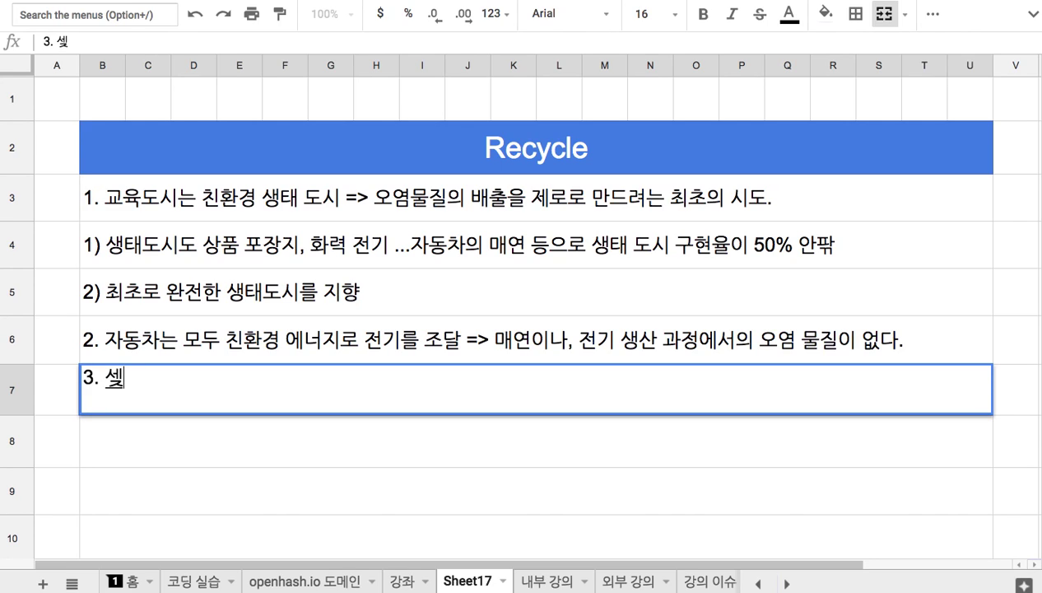
text(제: 비누, 샴ㅍㅜ, 린스,)
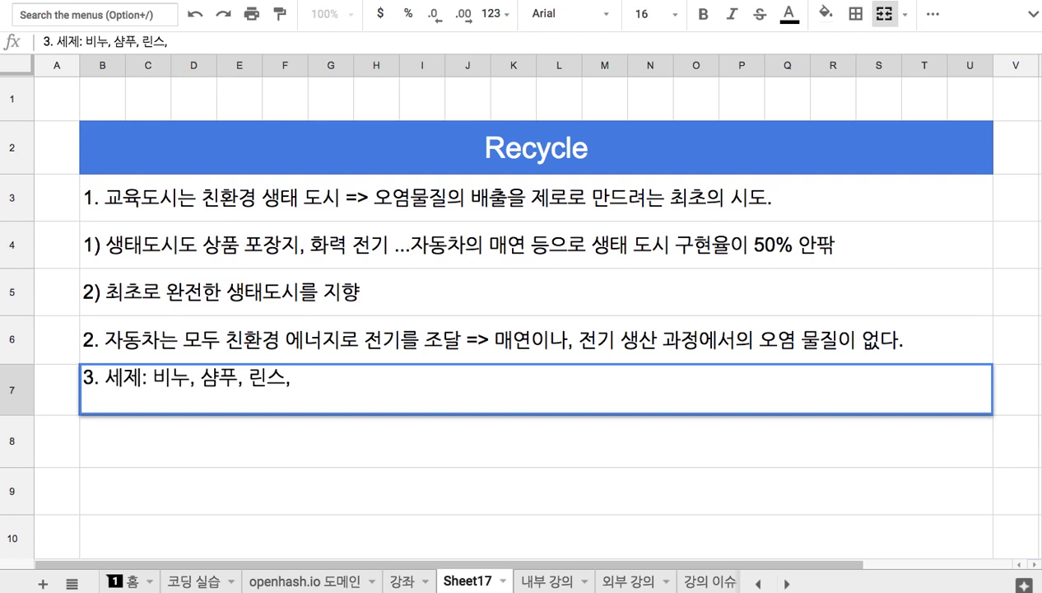
key(BackSpace)
text(ㅅ)
key(BackSpace)
text(스, 치약 등)
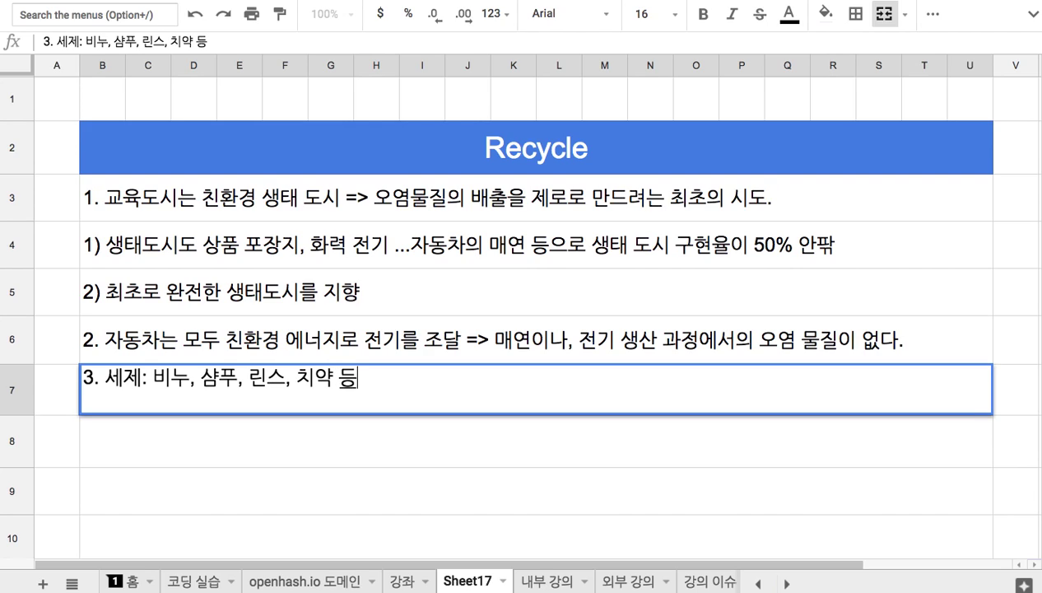
text(도 새ㅇ분해)
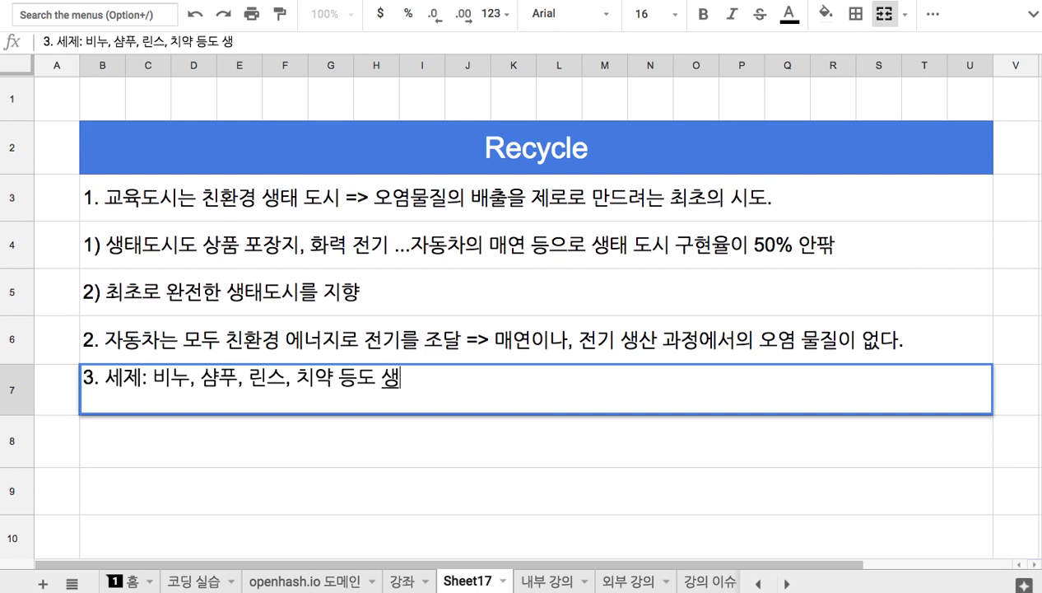
text(될 수 잇ㄴ)
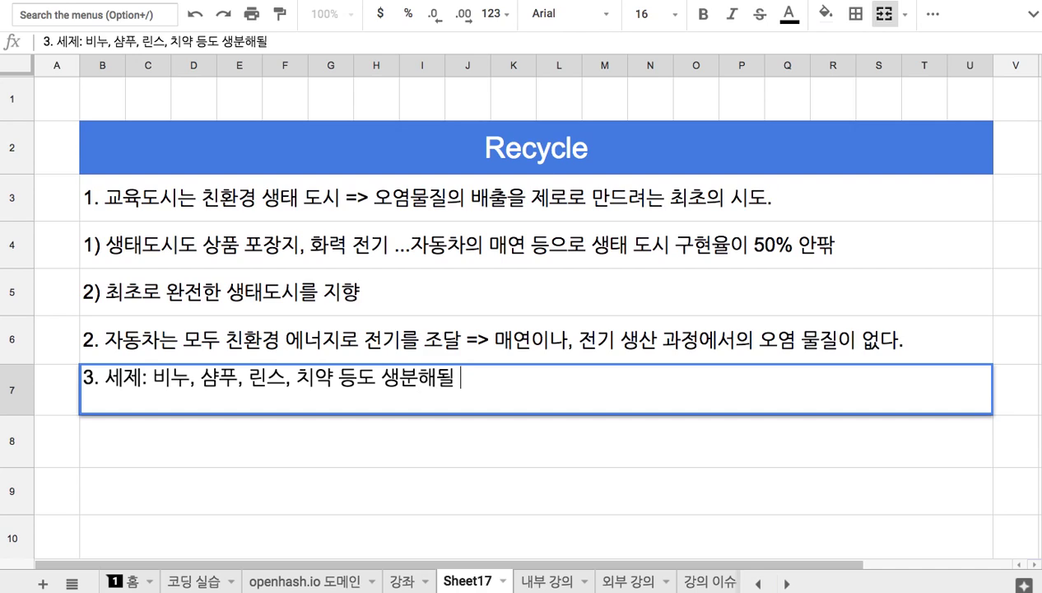
key(BackSpace)
key(BackSpace)
key(BackSpace)
text(있는 성분)
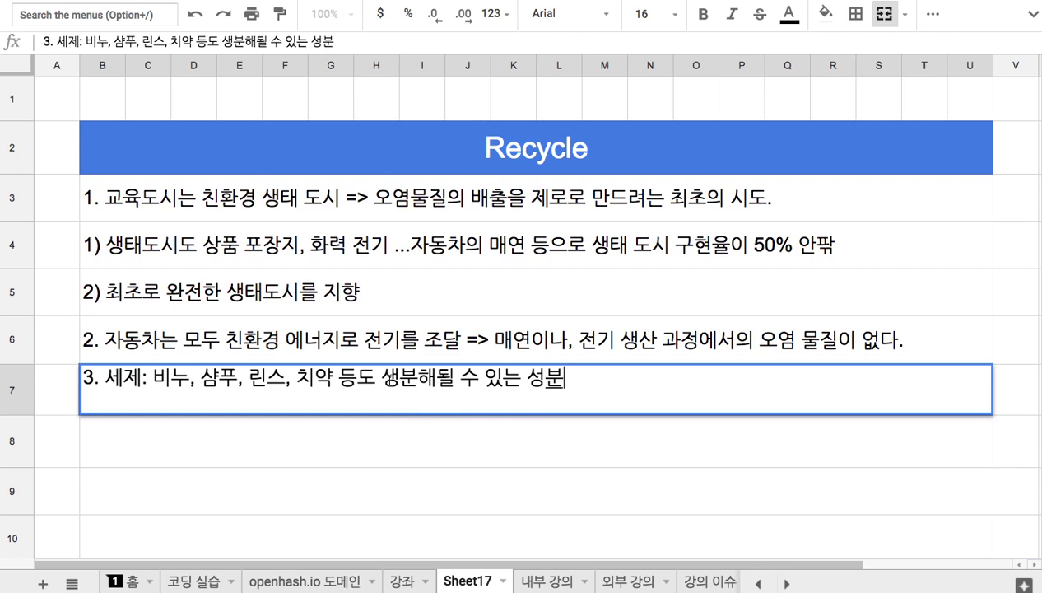
- Insert the word "신속히" before "생분해될" in the row 7 detergent point
drag(381, 378, 434, 378)
drag(173, 380, 400, 377)
key(Left)
text(신속)
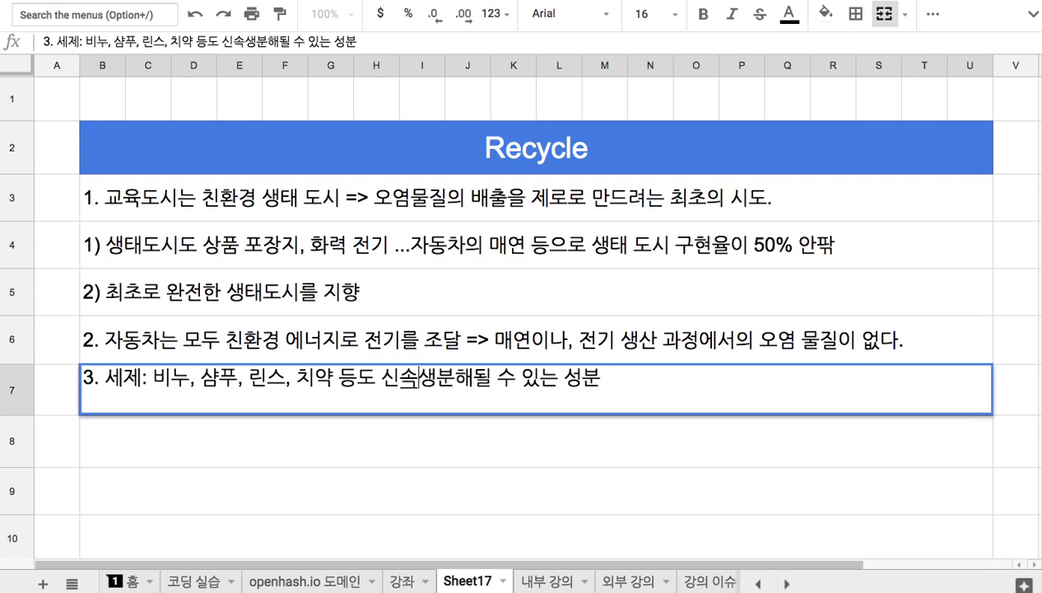
text(히)
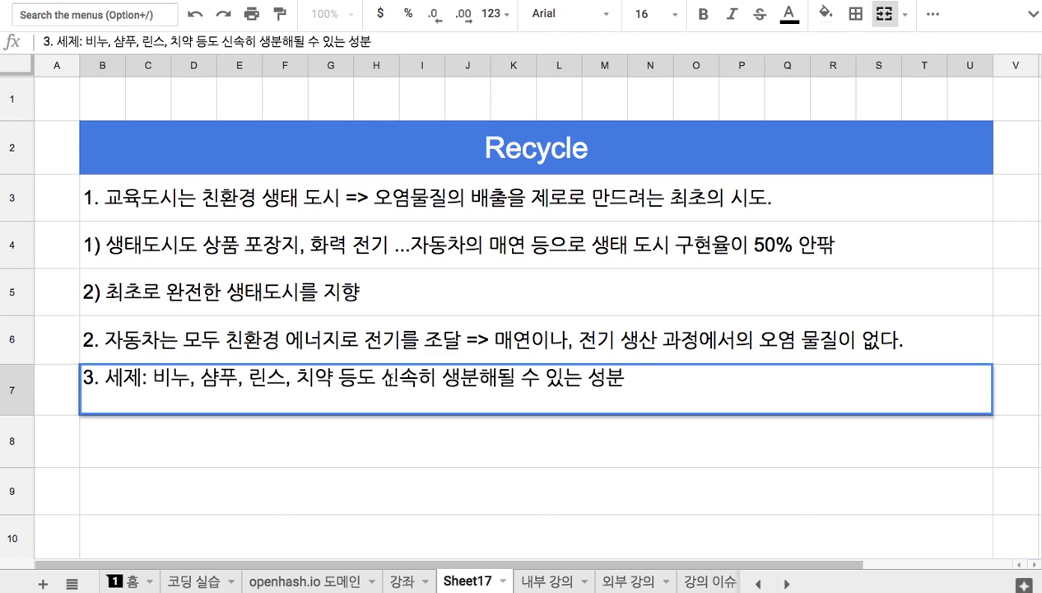
drag(384, 378, 451, 386)
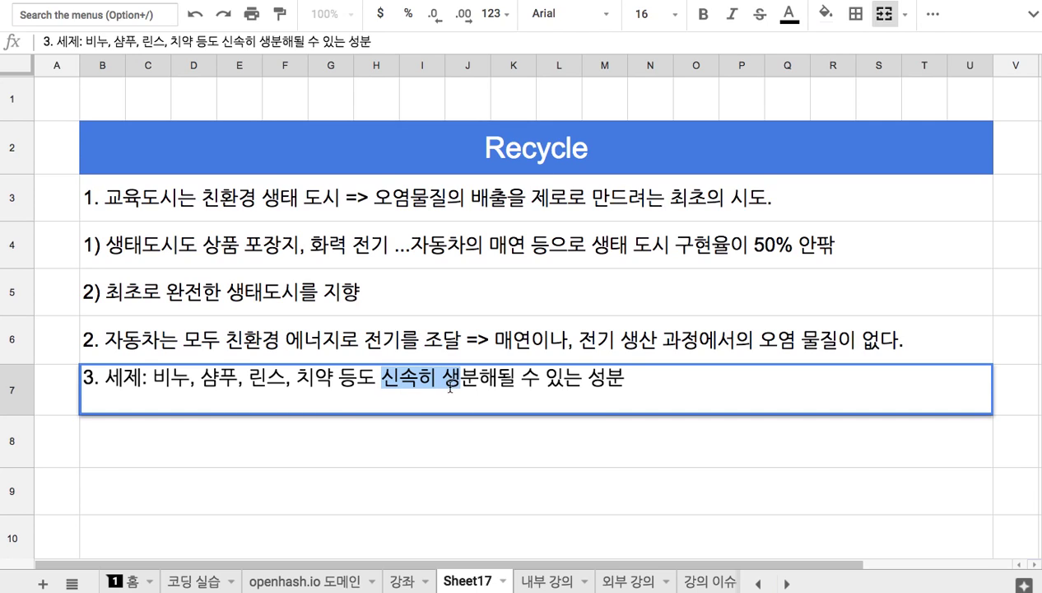
- Start the row 8 point with "4. 상품 포장재: 비닐, 과자 봉투, 린스 병, 유리, 콜라 캔"
click(340, 436)
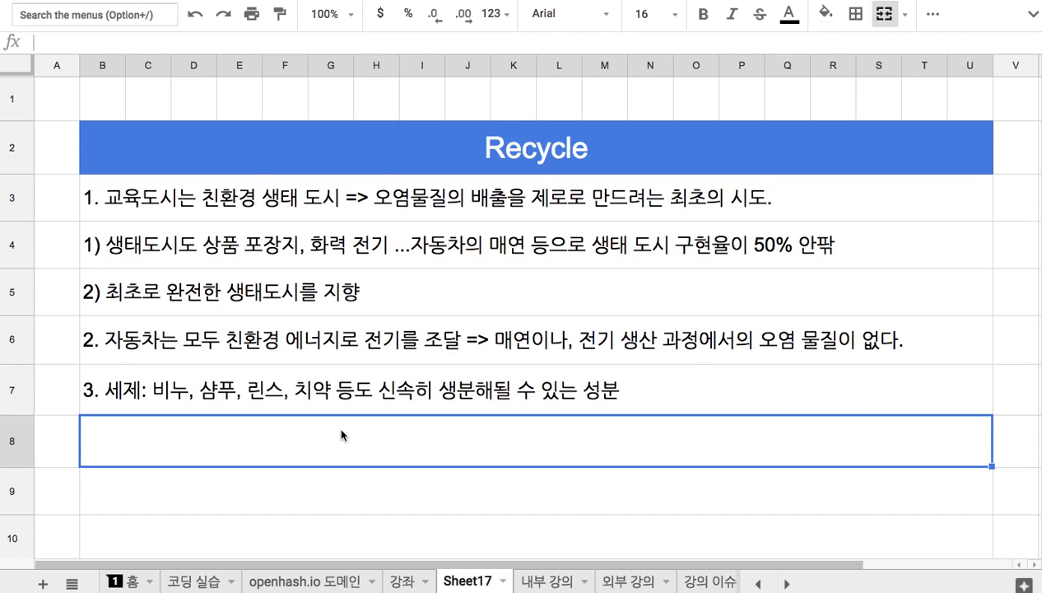
text(4.)
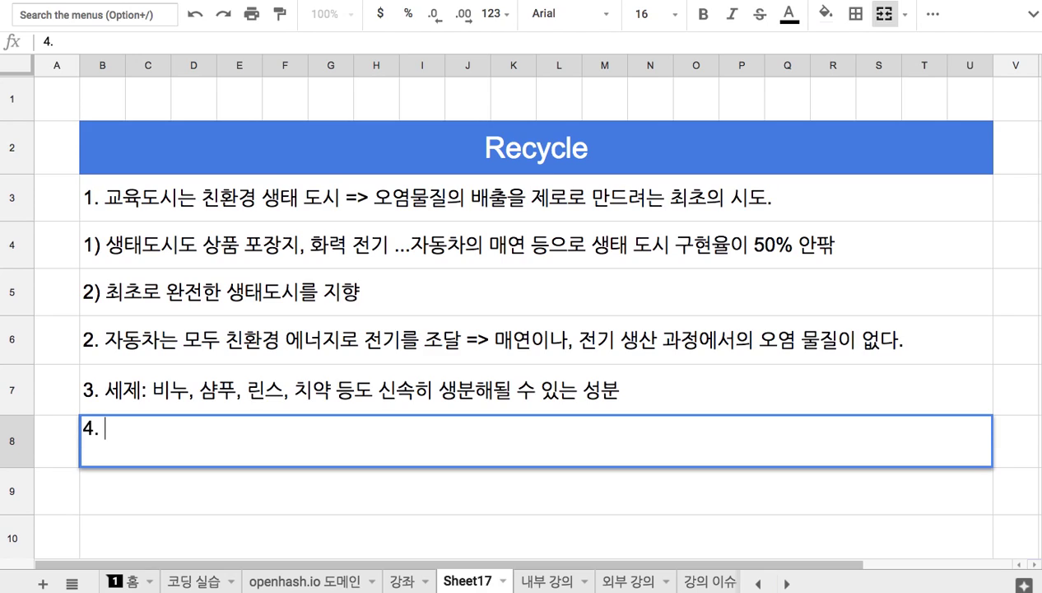
text( 상품 포장재: )
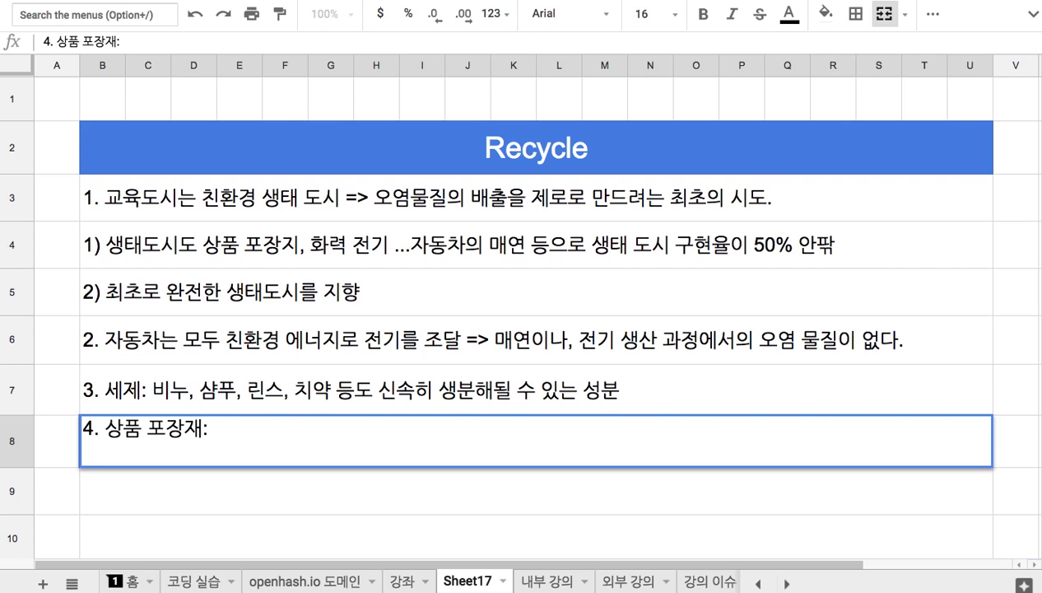
text(비닐,)
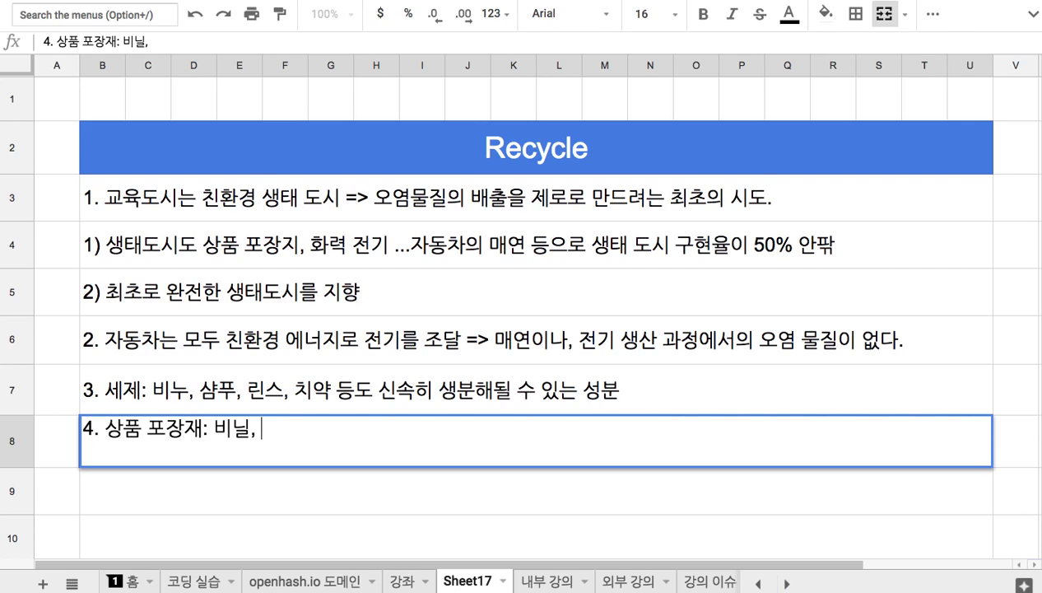
text( 과자 봉)
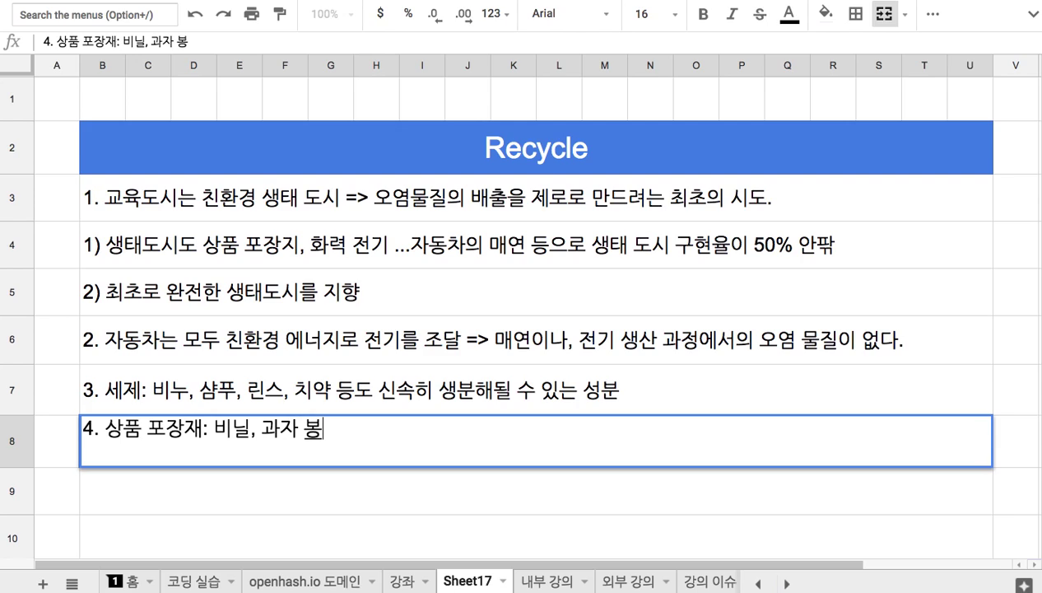
text(투, 린스 병)
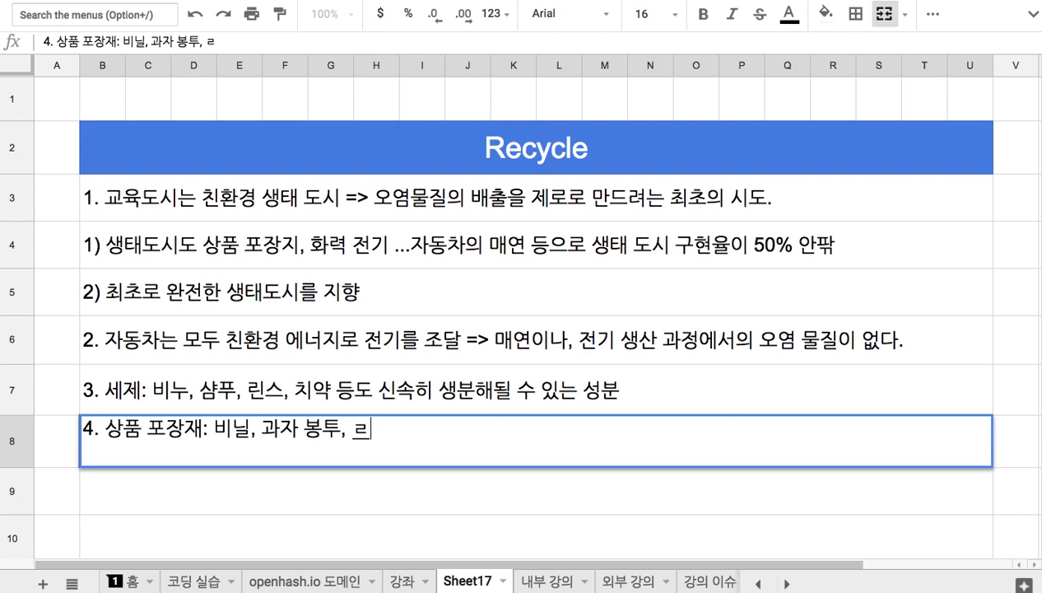
text(, )
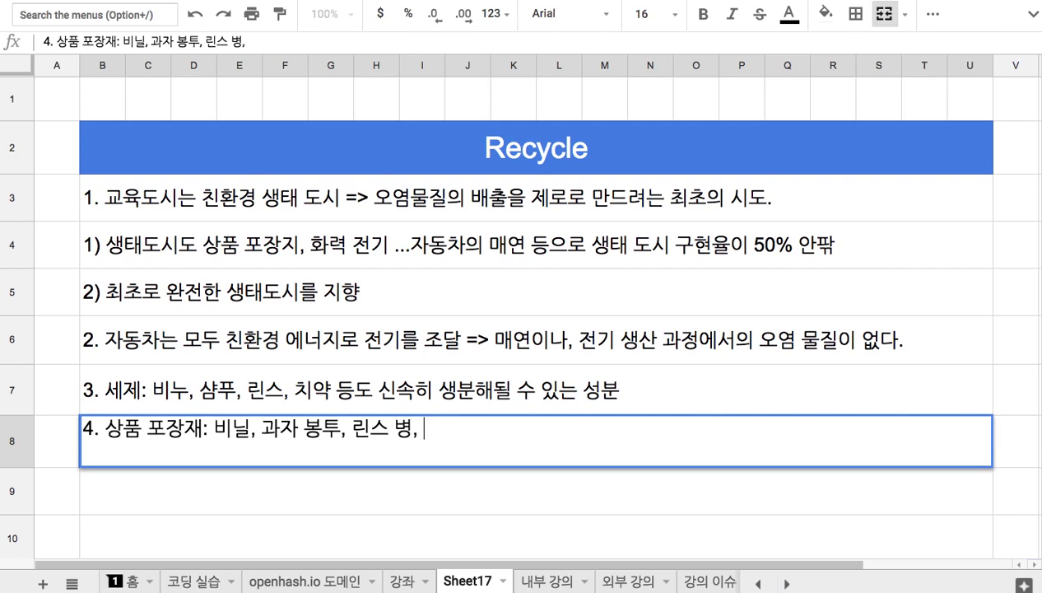
text(유리, 코리)
key(BackSpace)
key(BackSpace)
key(BackSpace)
text(ㄹㄹ)
key(BackSpace)
key(BackSpace)
key(BackSpace)
text(콜라 캔)
- Finish the row 8 packaging point with "등이 배제된 유통체계" after the list of packaging materials
text( 등을 쓰)
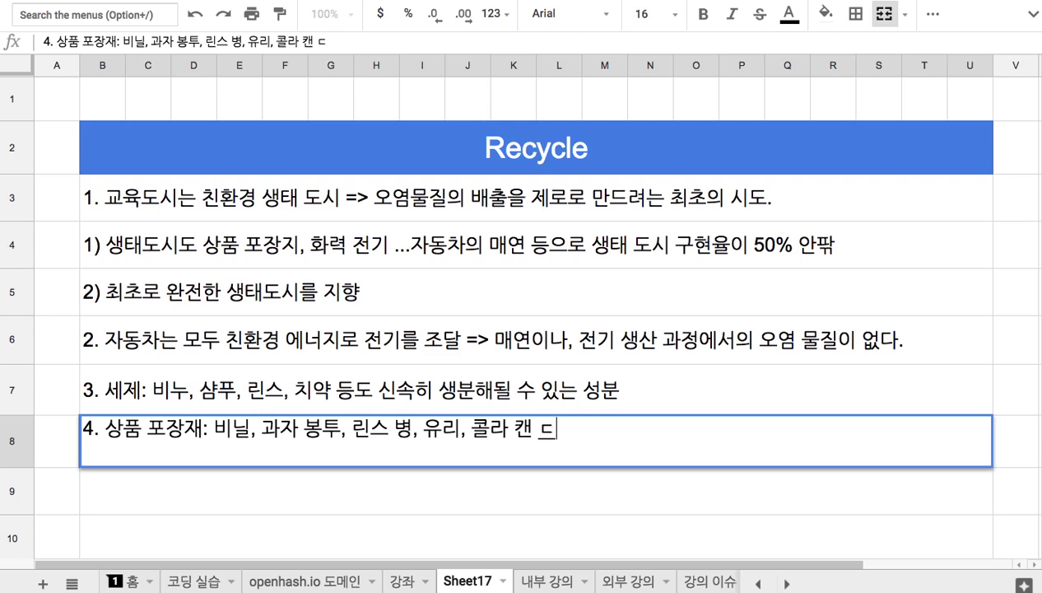
key(BackSpace)
text(아요)
key(BackSpace)
key(BackSpace)
key(BackSpace)
key(BackSpace)
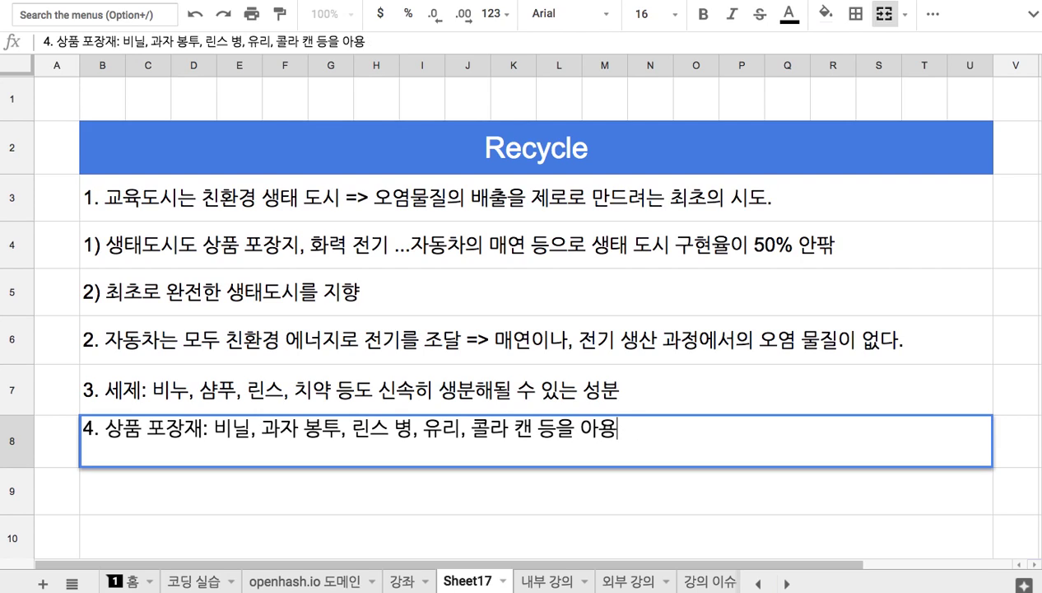
key(BackSpace)
text(이 배제된 ㅇ)
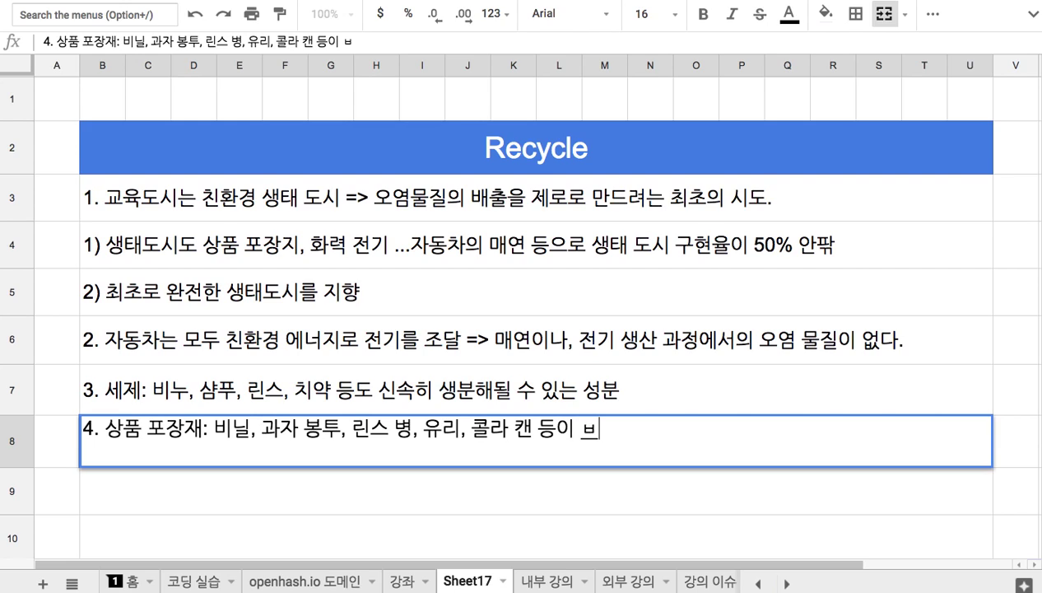
text(유)
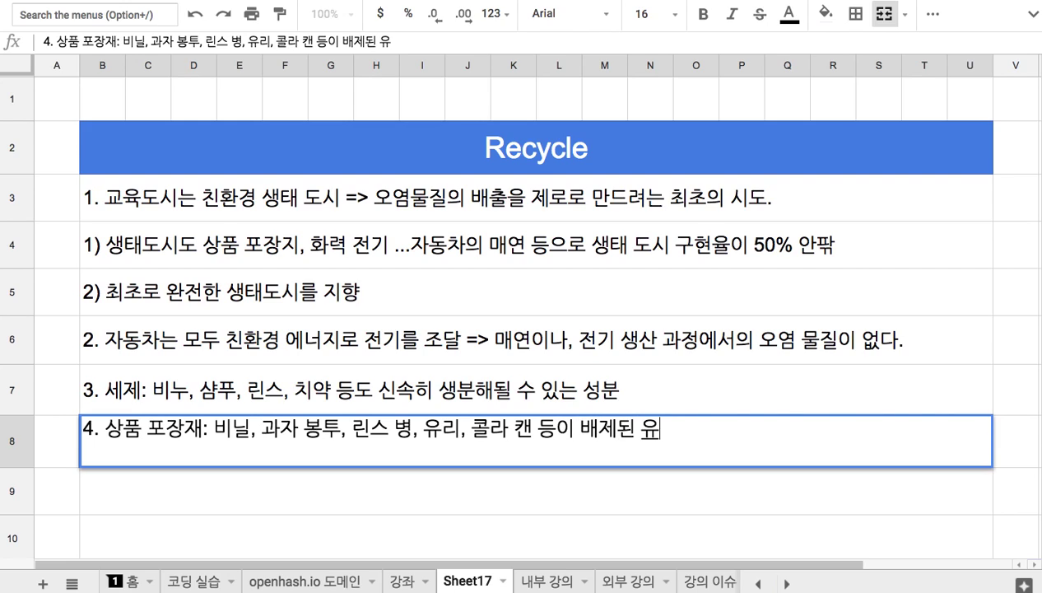
text(통체계)
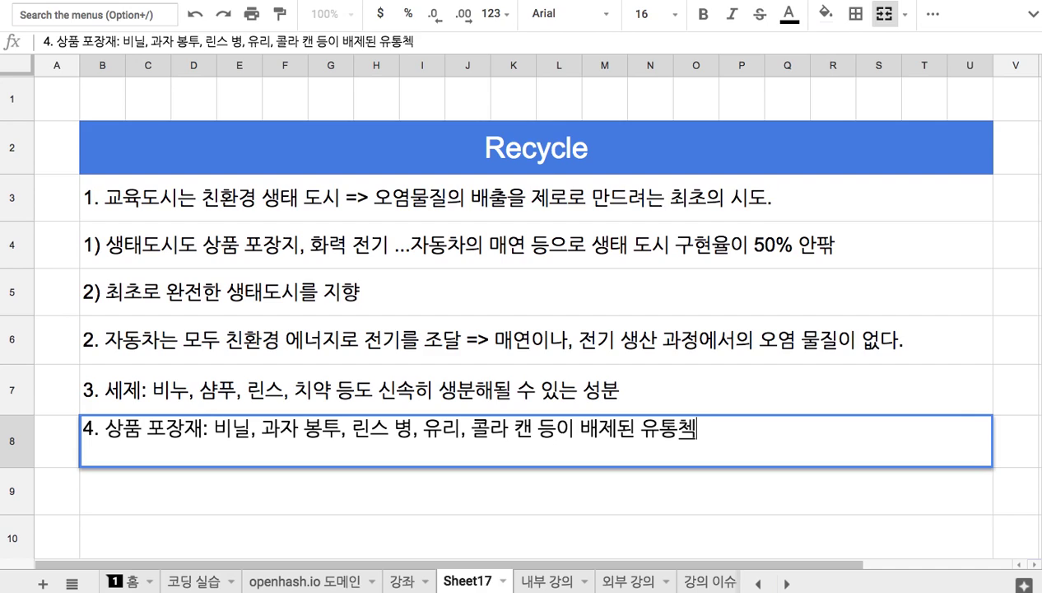
key(Return)
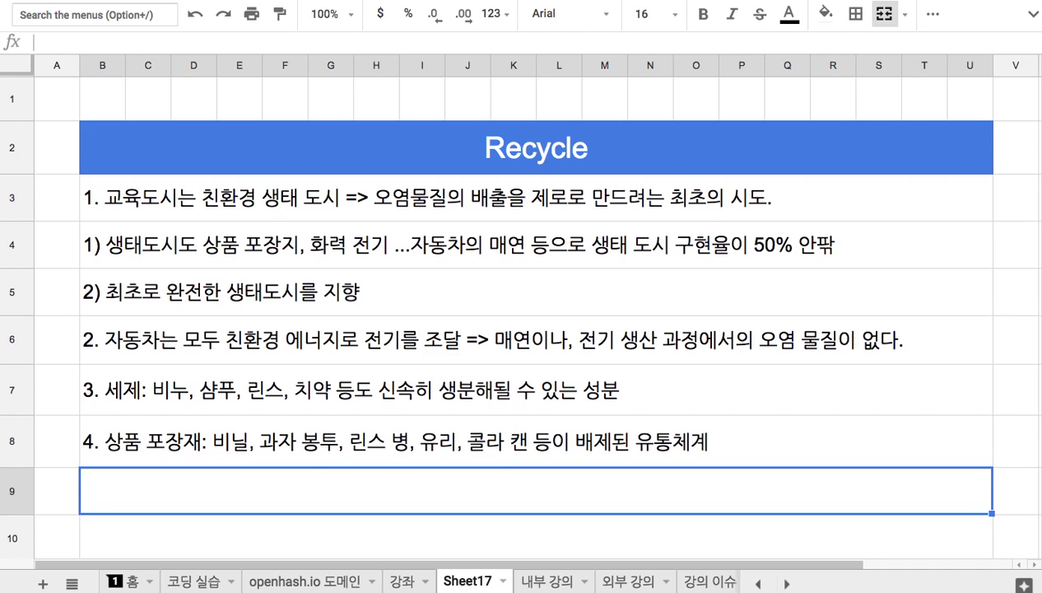
- Write in row 9 the point "5. 재사용과 재활용"
text(5. 재사활)
key(BackSpace)
key(BackSpace)
key(BackSpace)
text(용과 재활용)
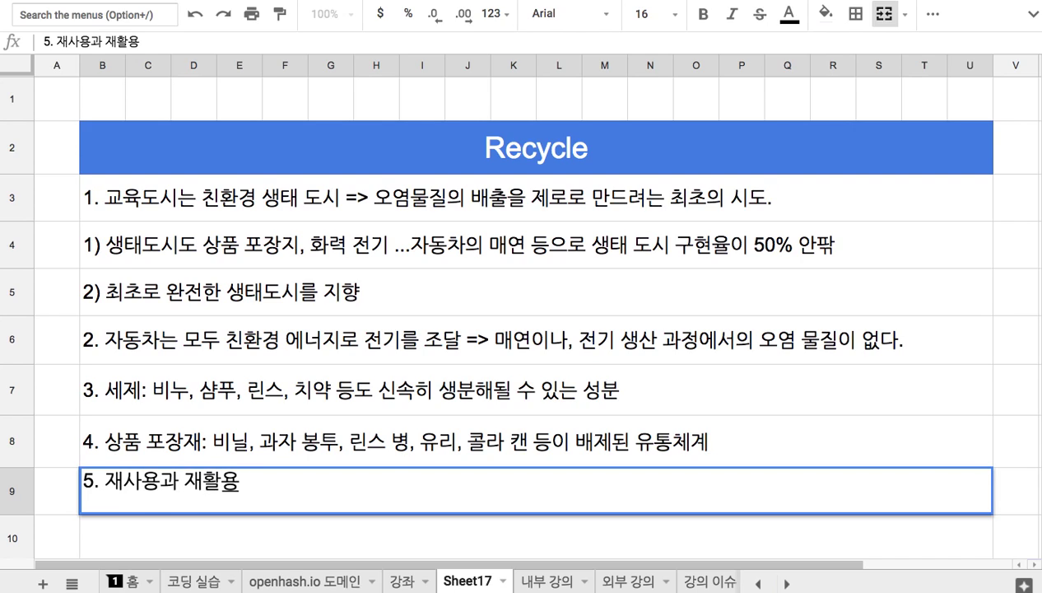
click(343, 408)
- Enter the item number 6 in row 10, below the reuse and recycling point
scroll(347, 416, down, 5)
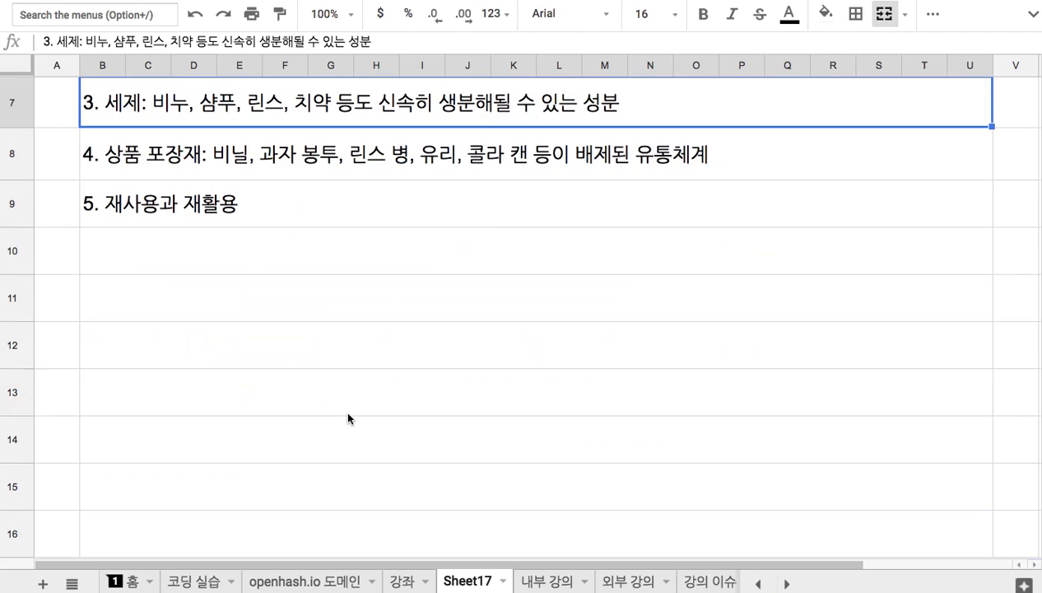
click(298, 204)
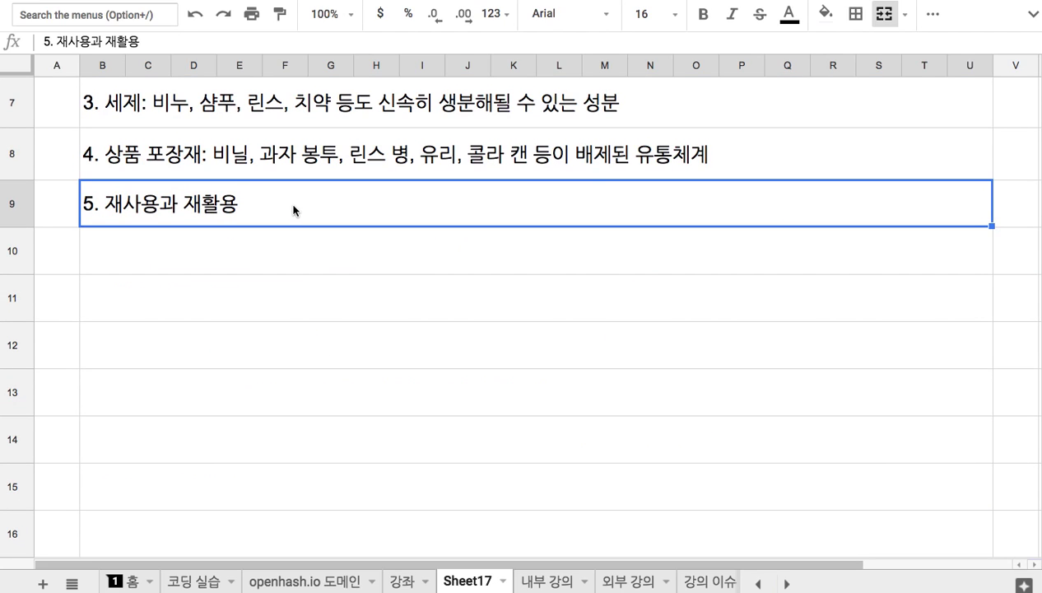
click(263, 243)
text(6.)
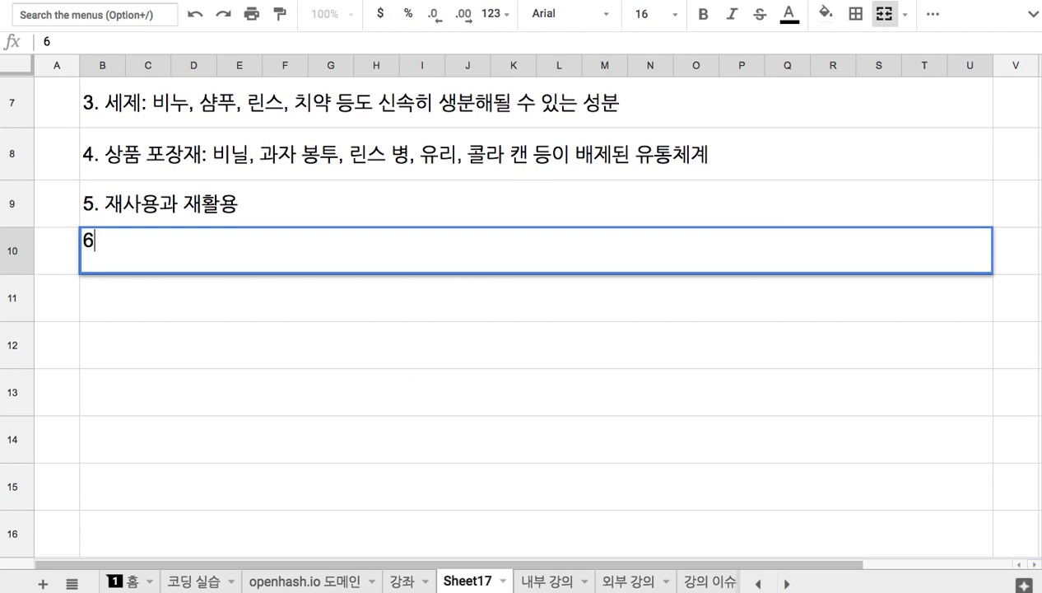
- Extend the row 9 point with ": 1회용 사용을 법적으로 금지" and enter "6." in row 10
click(294, 206)
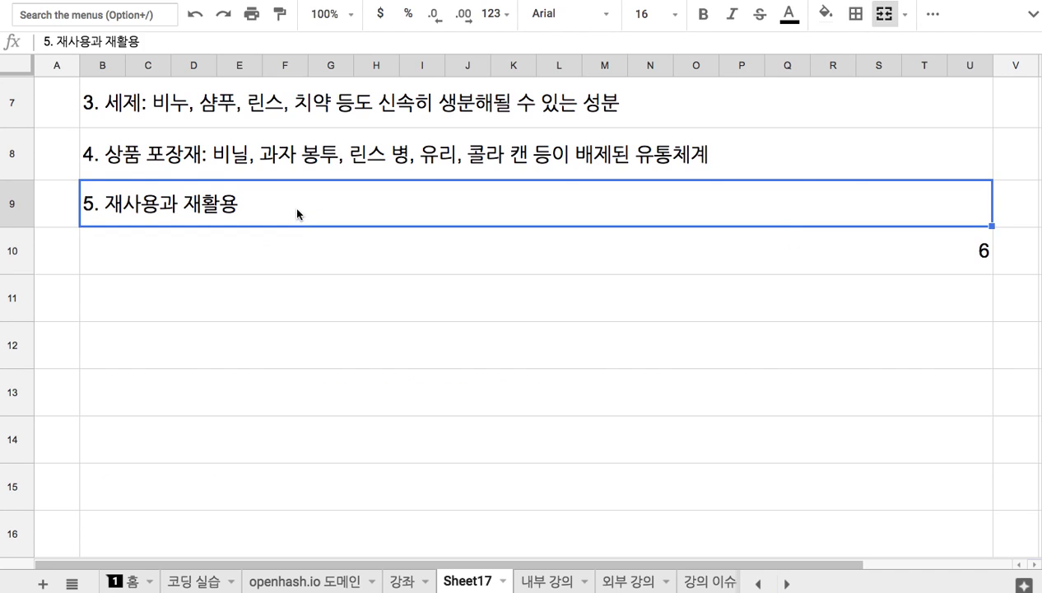
double_click(293, 205)
text(:)
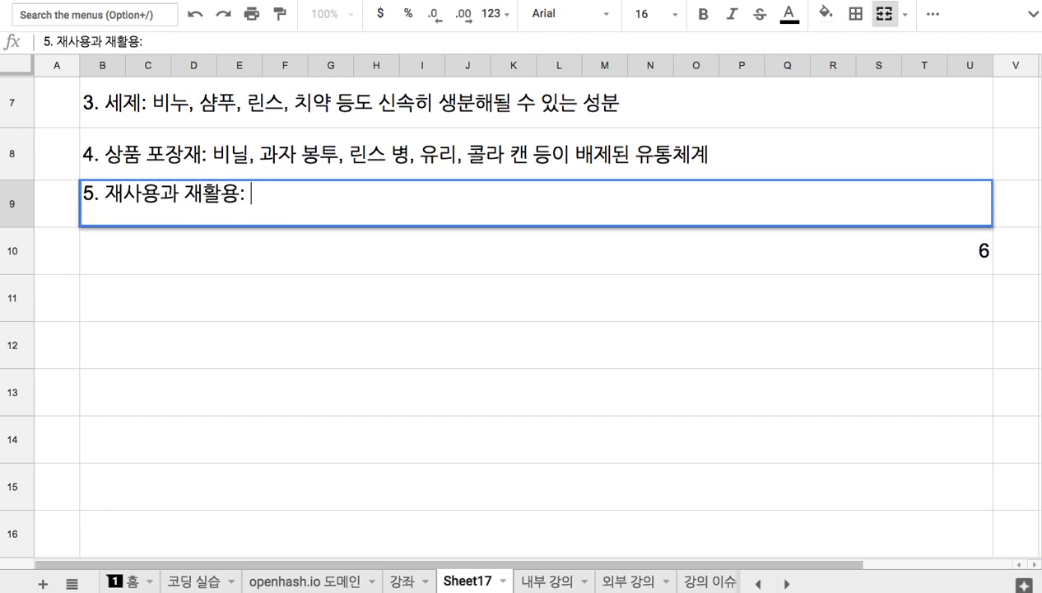
text( 1회용 )
text(상)
key(BackSpace)
key(BackSpace)
key(BackSpace)
text(사용을 )
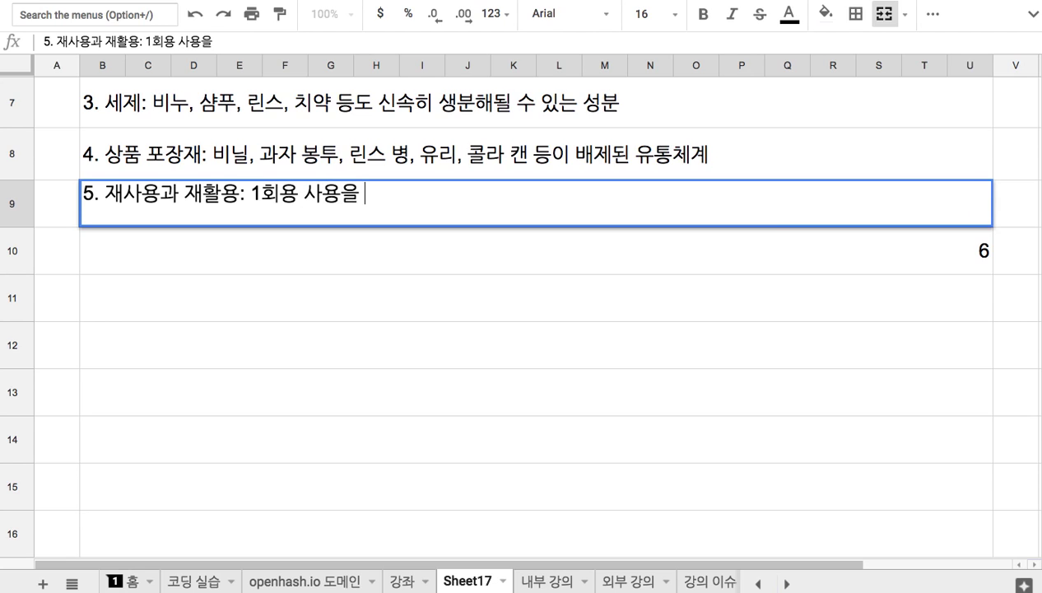
text(법적ㅇ으로 금지)
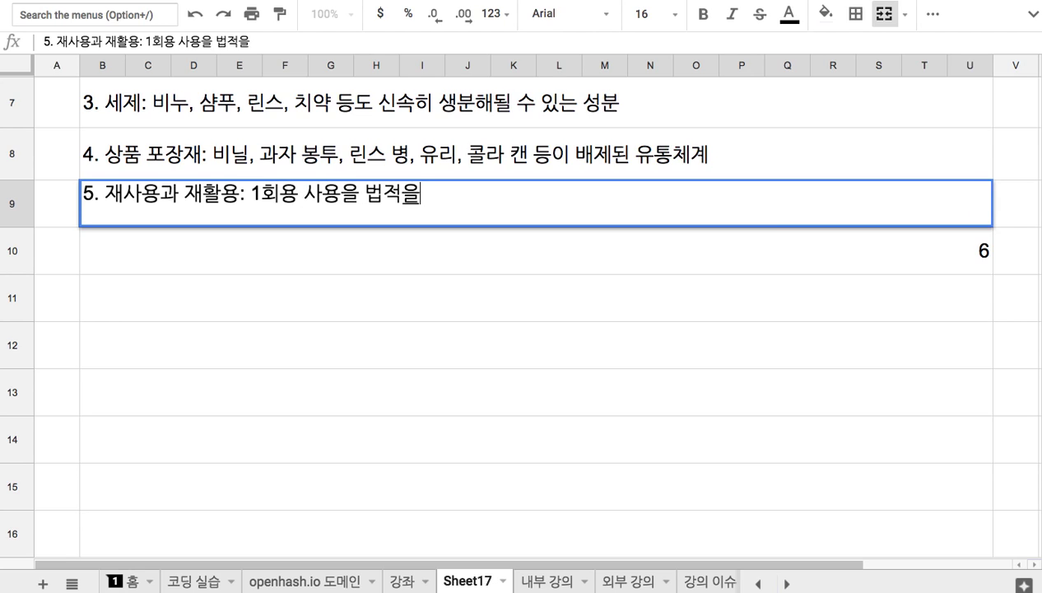
key(Return)
text(6.)
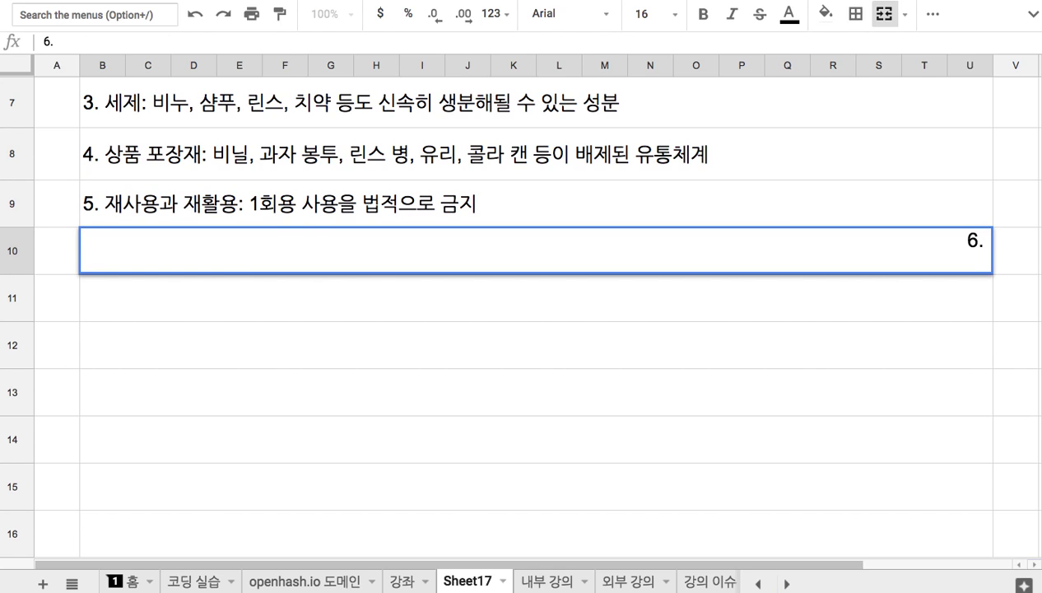
key(Return)
- Switch to the education city's web page and review its packaging, food (음식) and living (생활) sections, including 화장실 and 물과 세제
scroll(335, 295, up, 5)
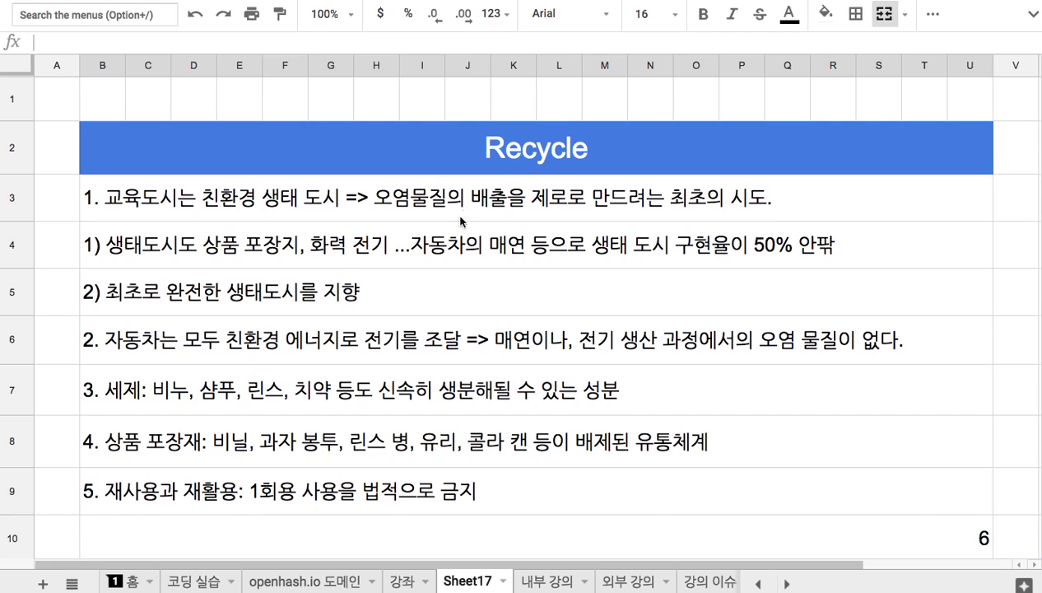
click(502, 169)
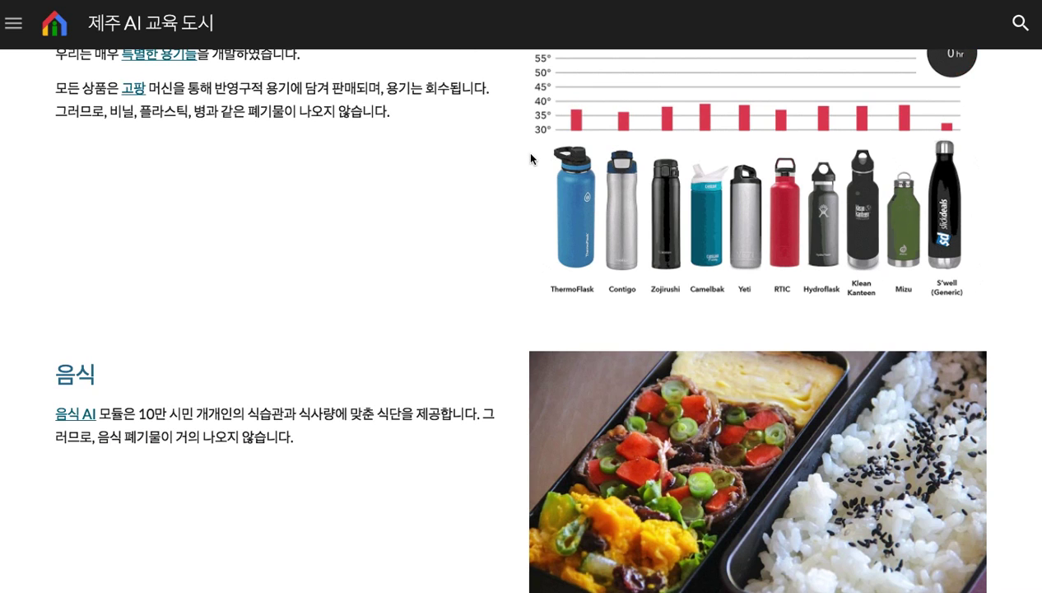
triple_click(502, 207)
click(377, 221)
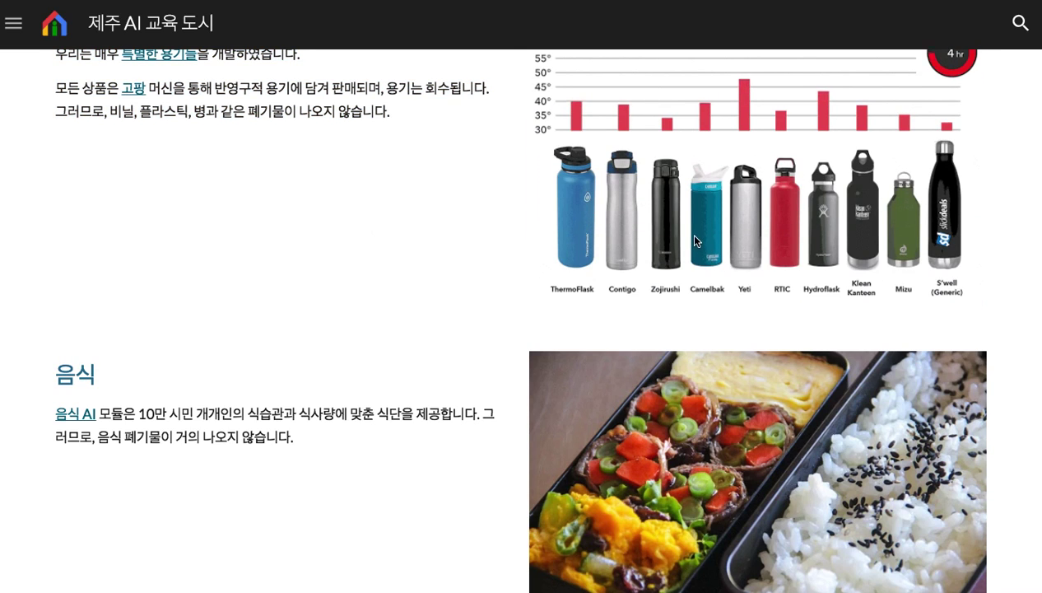
scroll(694, 237, down, 2)
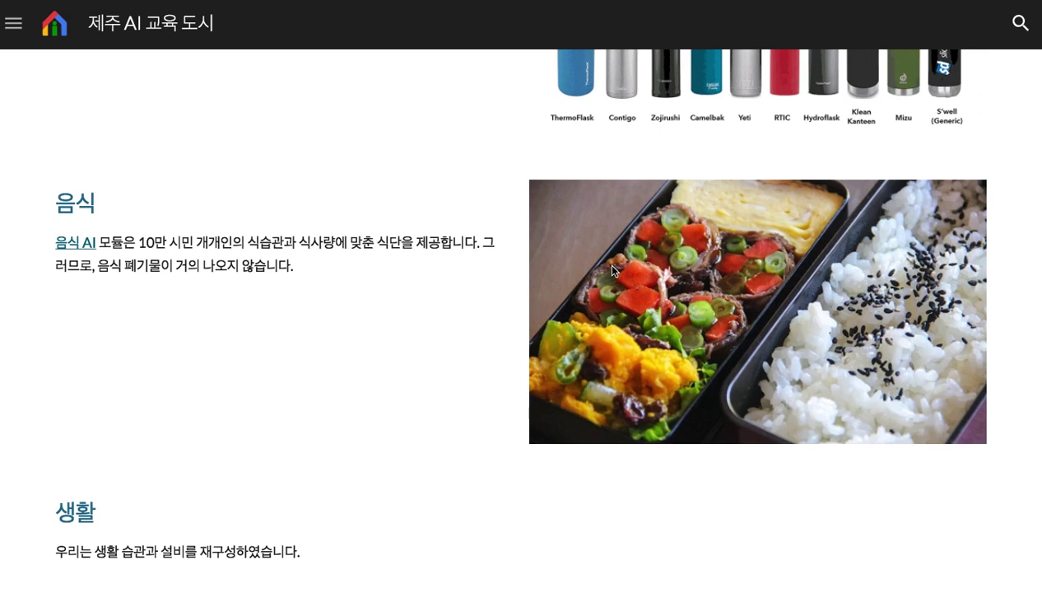
scroll(612, 270, down, 1)
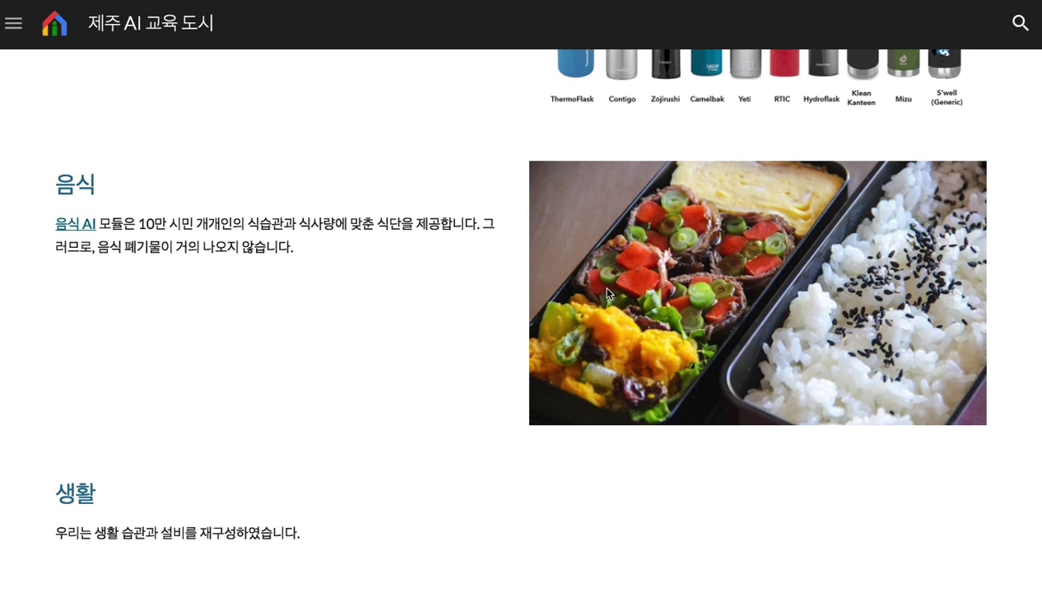
scroll(607, 293, down, 5)
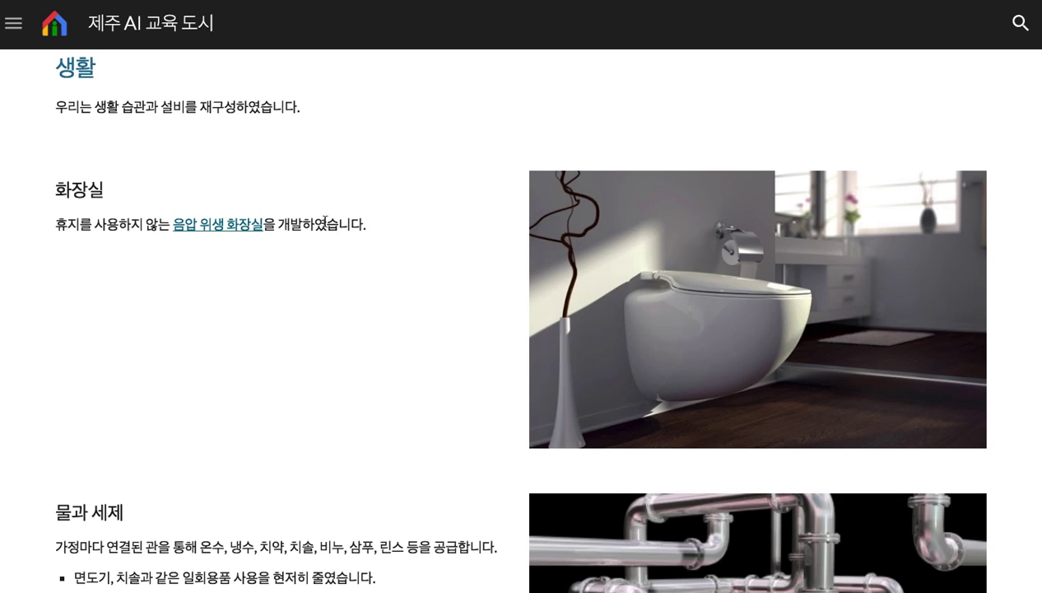
scroll(231, 231, down, 3)
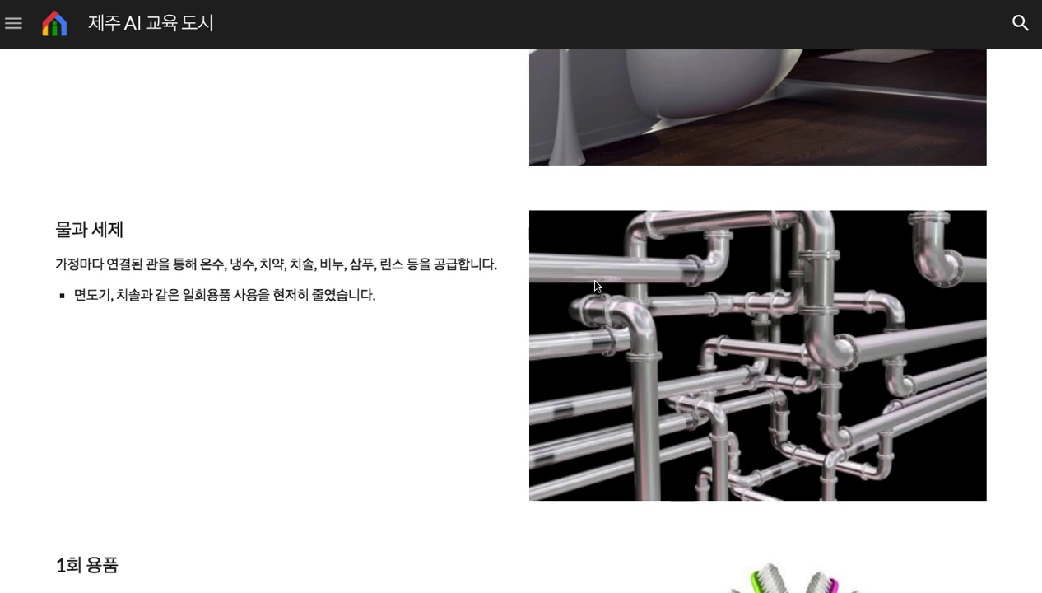
scroll(594, 286, down, 2)
scroll(594, 286, up, 10)
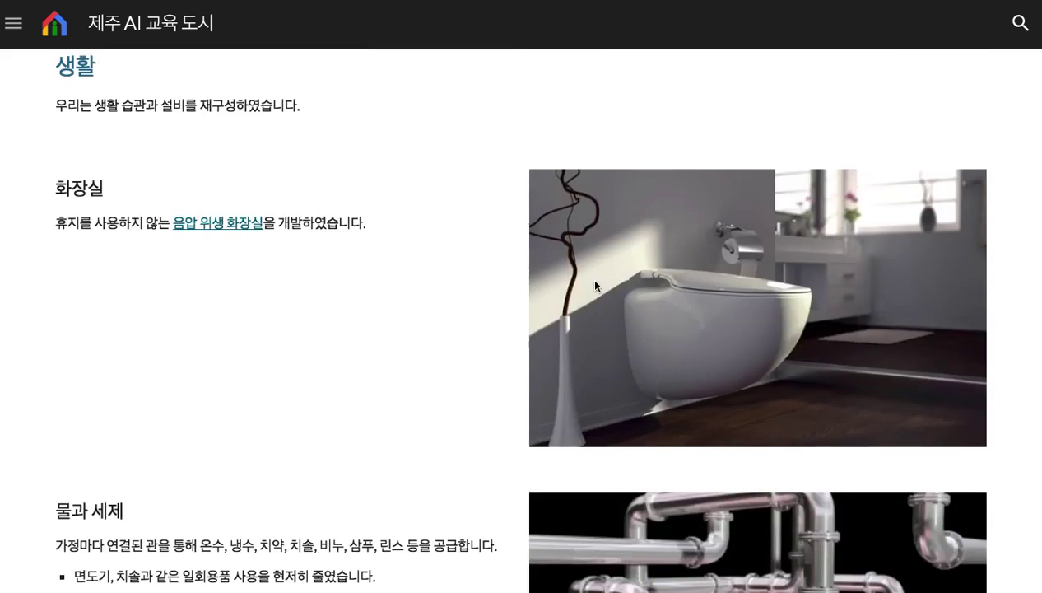
scroll(594, 285, up, 10)
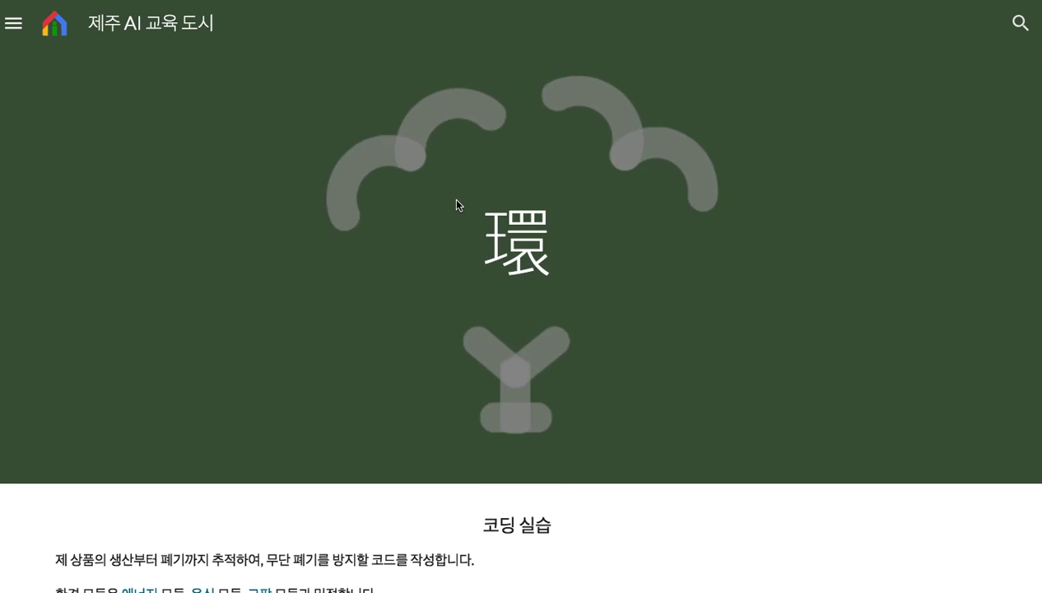